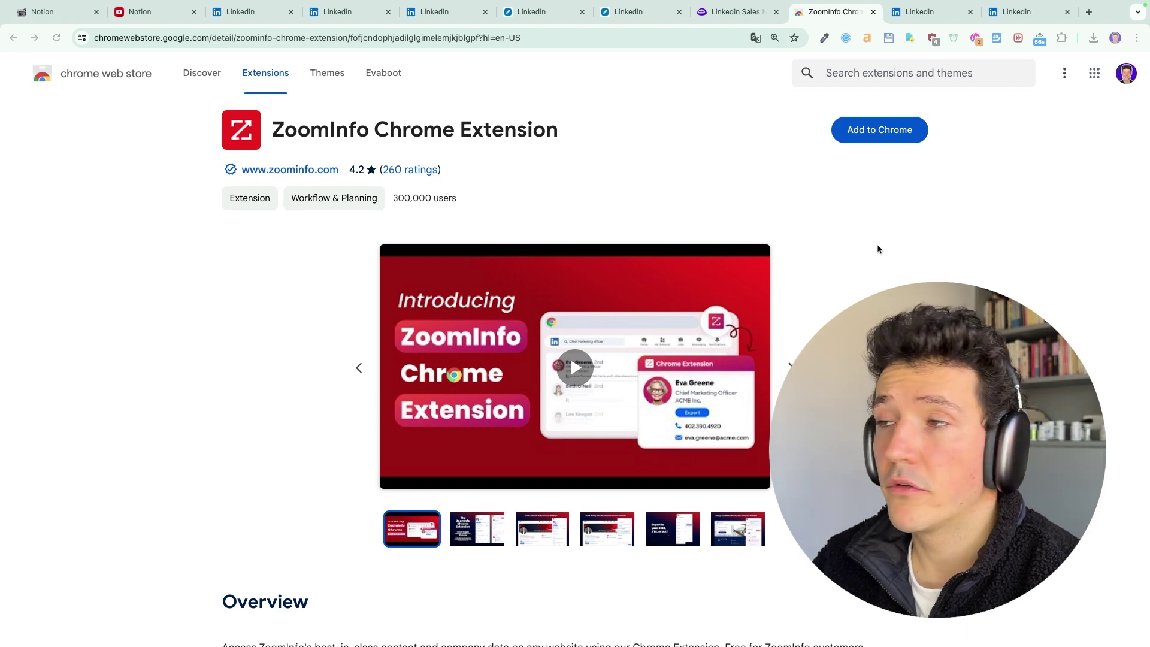
Step: Search the Chrome Web Store for 'zoo' and start adding the ZoomInfo Chrome Extension
click(876, 74)
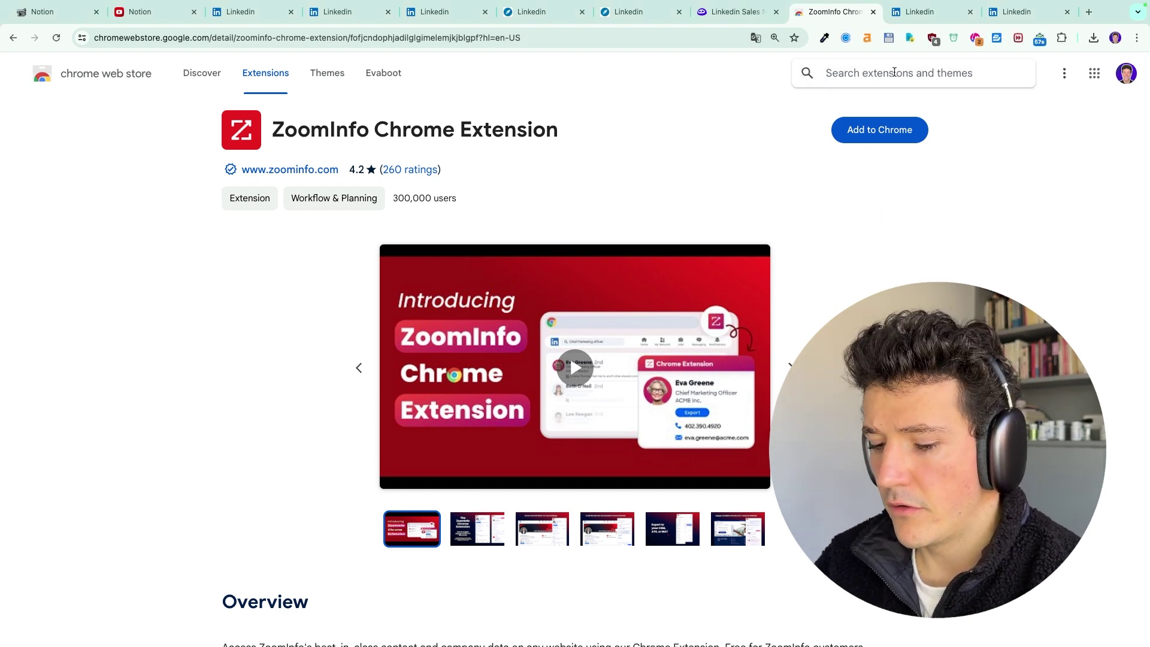
text(zoo)
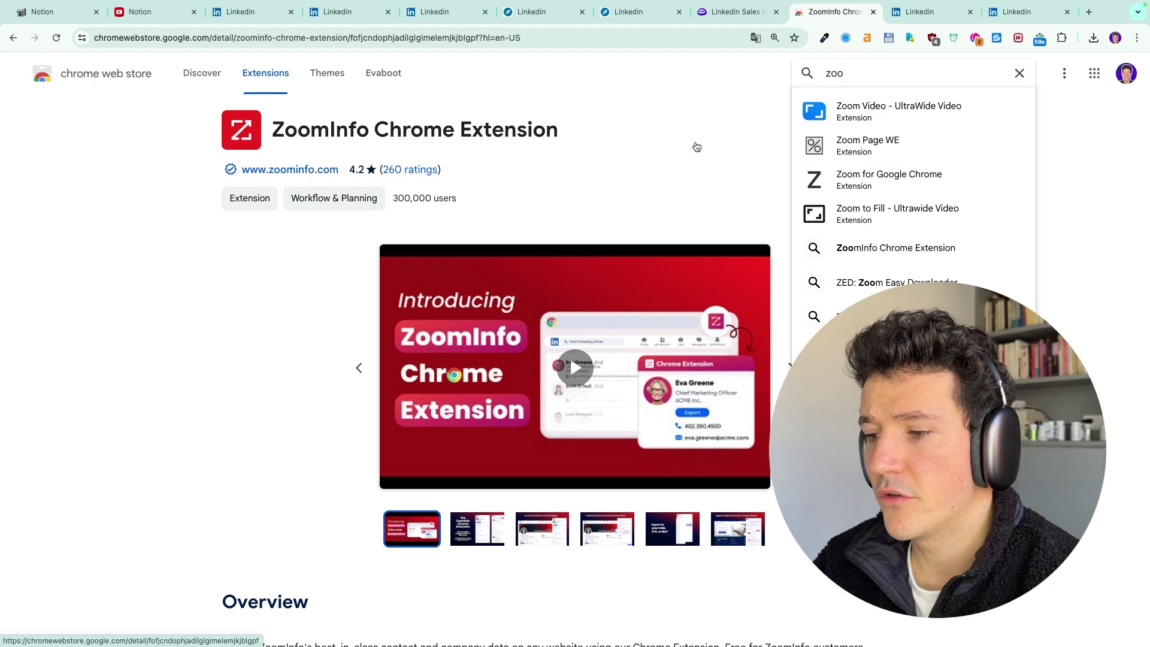
click(695, 145)
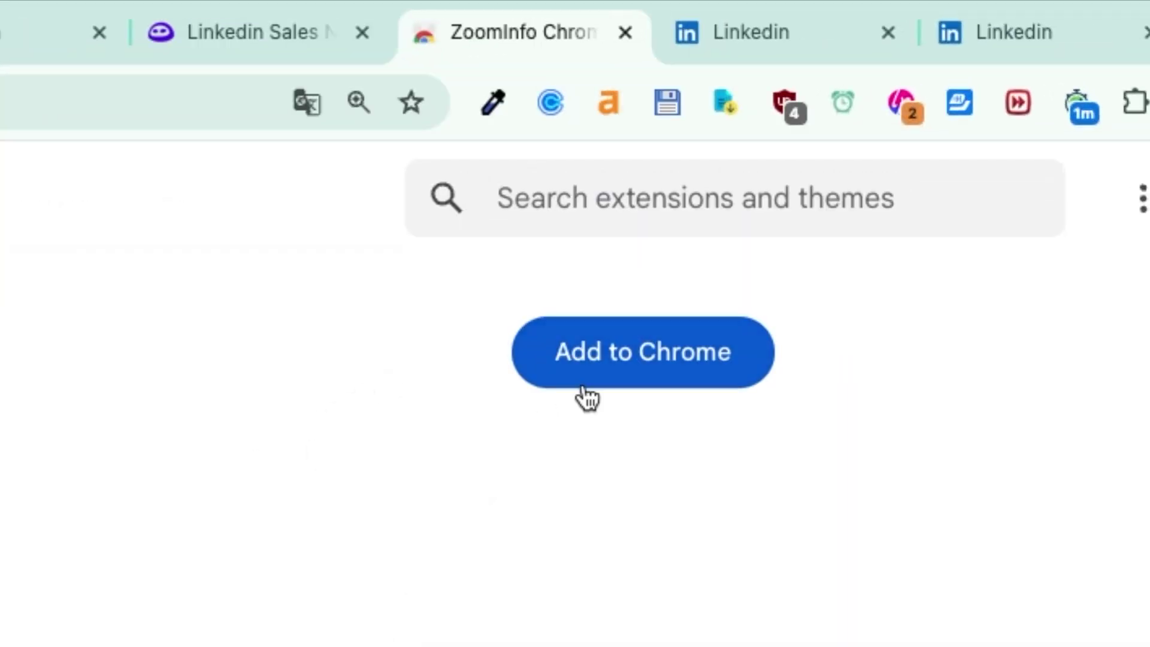
click(665, 309)
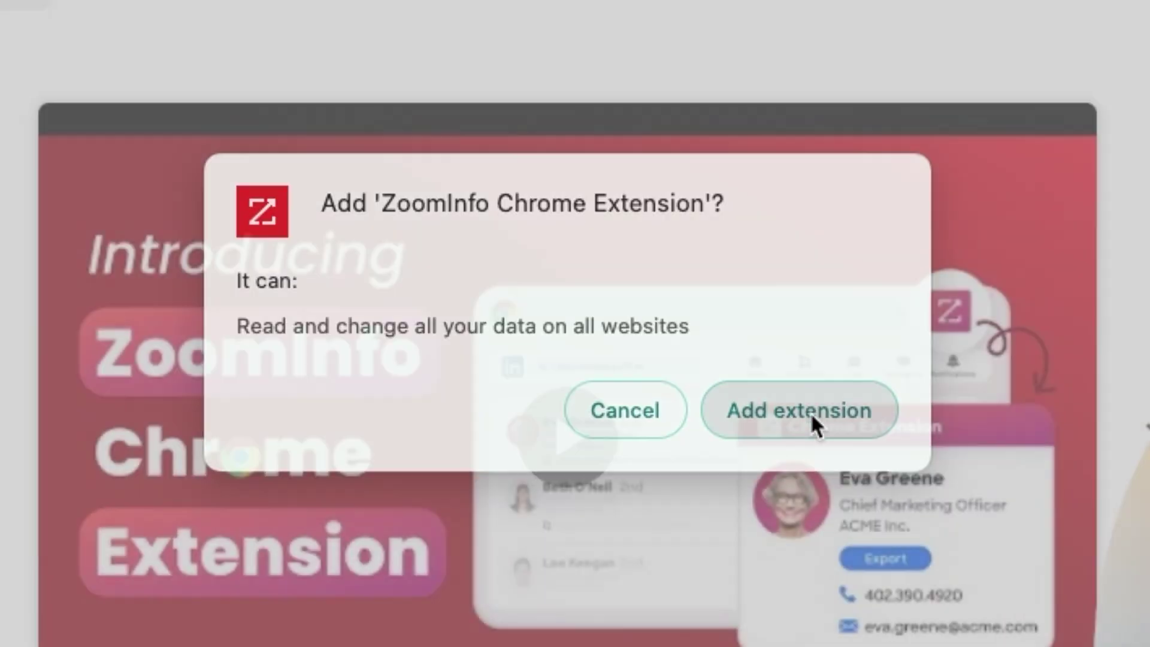
Step: Confirm adding the extension, then switch to the third LinkedIn profile tab
click(815, 420)
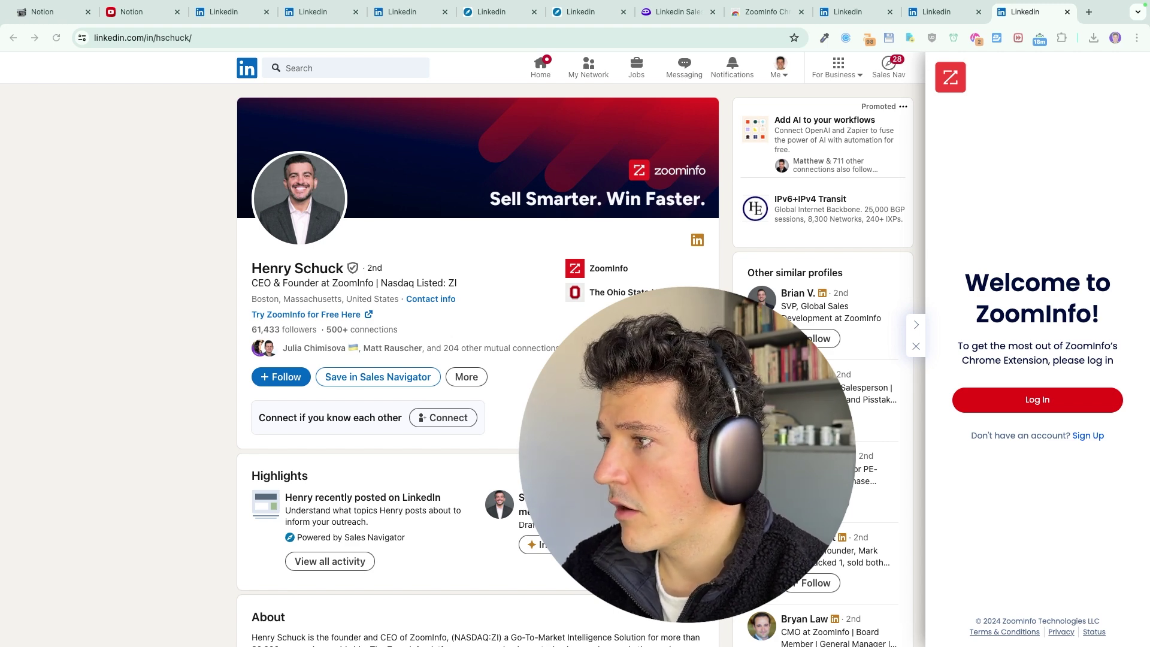
click(199, 15)
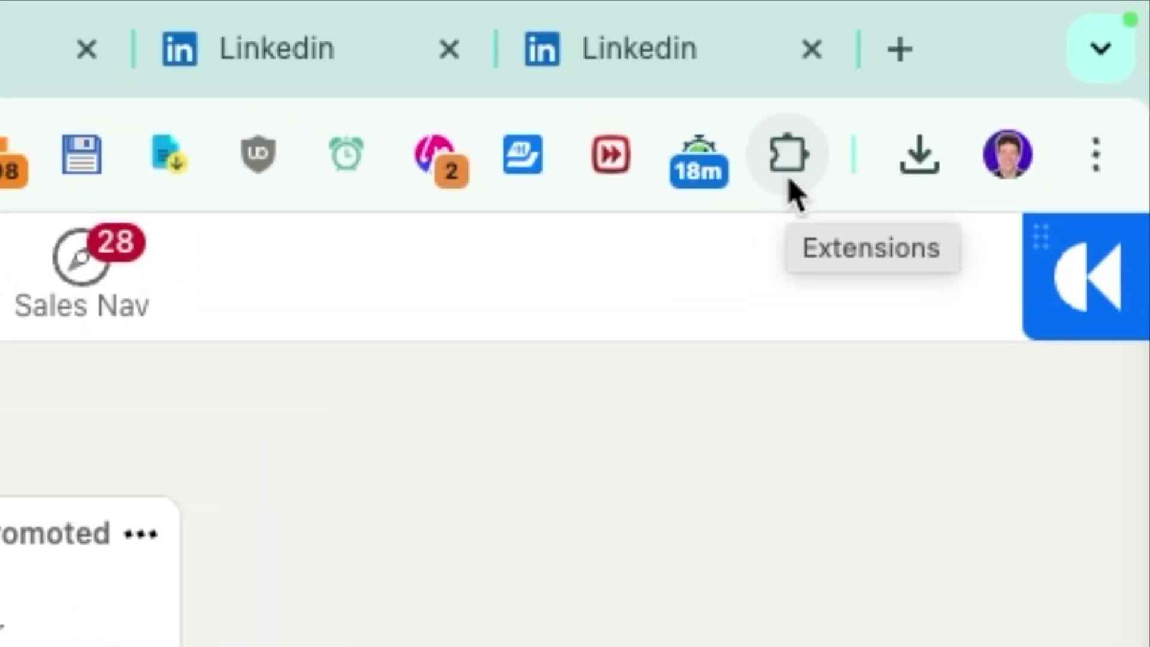
Step: Pin the ZoomInfo Chrome Extension to the toolbar from the Extensions list
click(1062, 38)
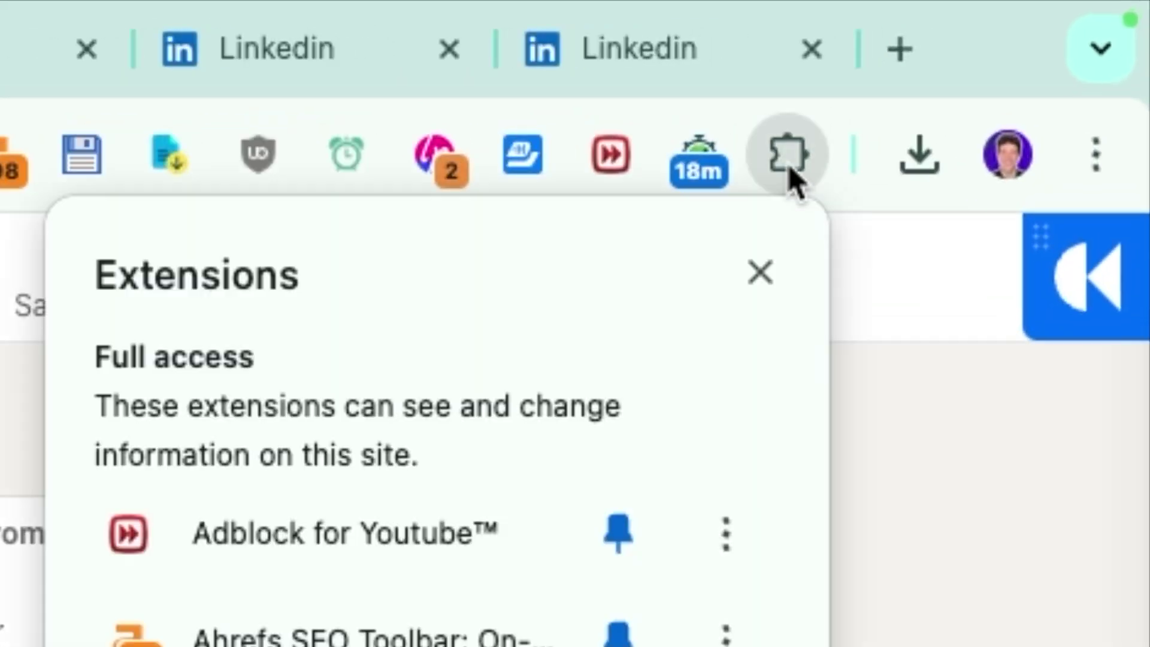
scroll(616, 642, down, 10)
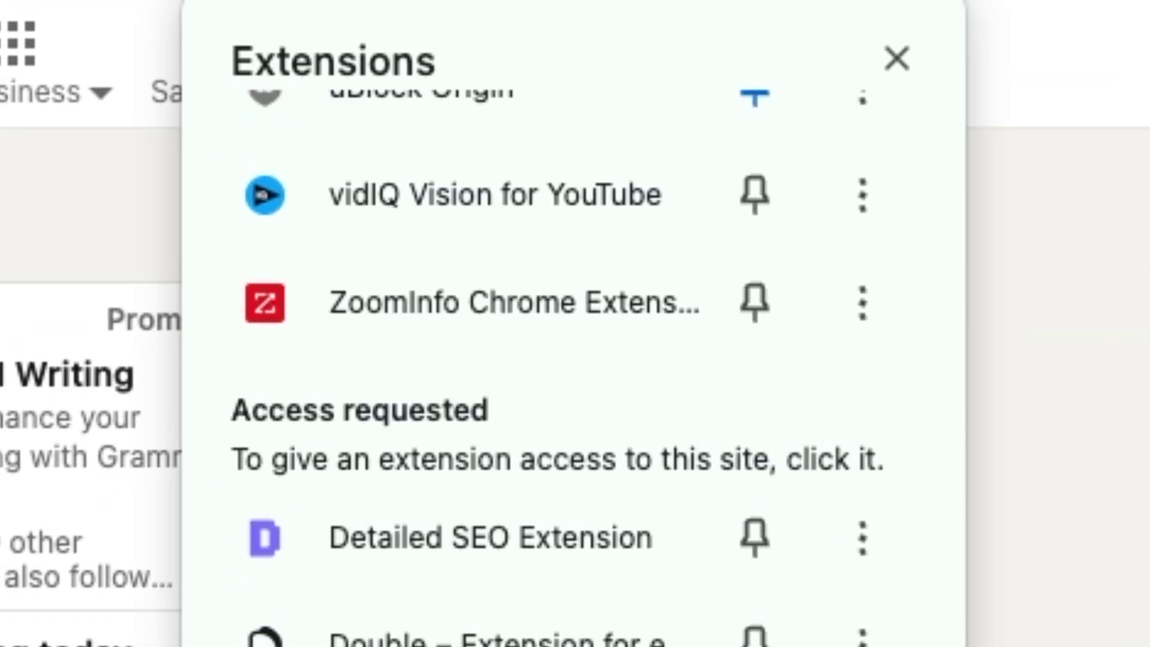
click(757, 300)
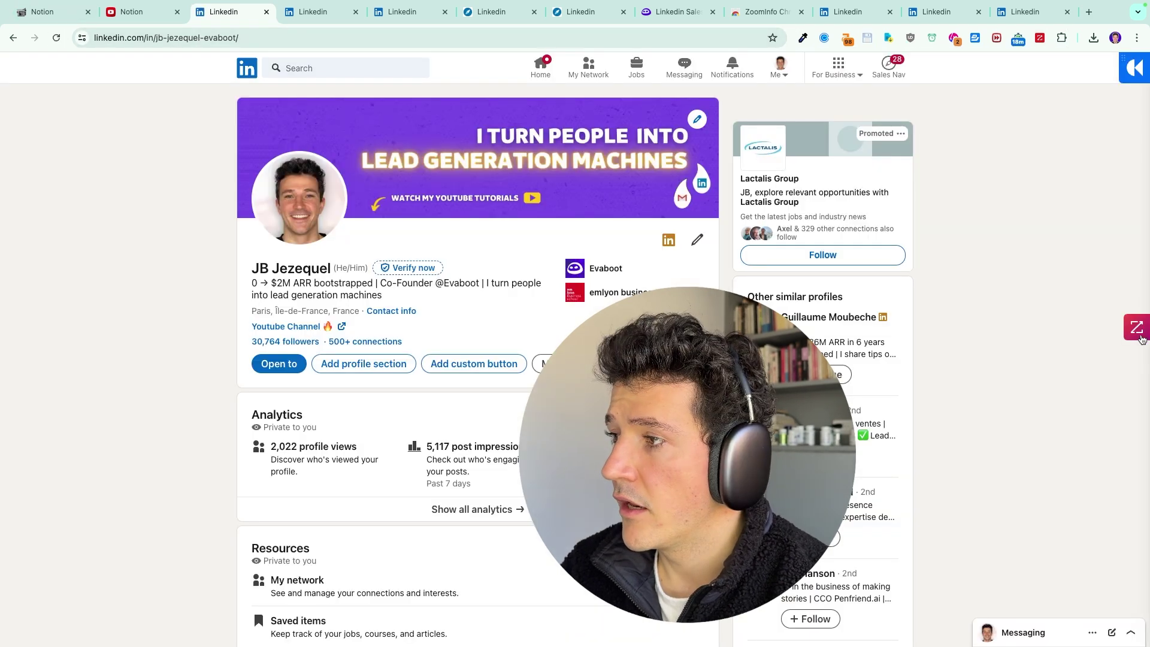
Step: Open, close and reopen the ZoomInfo sidebar, then log in to ZoomInfo
click(1040, 39)
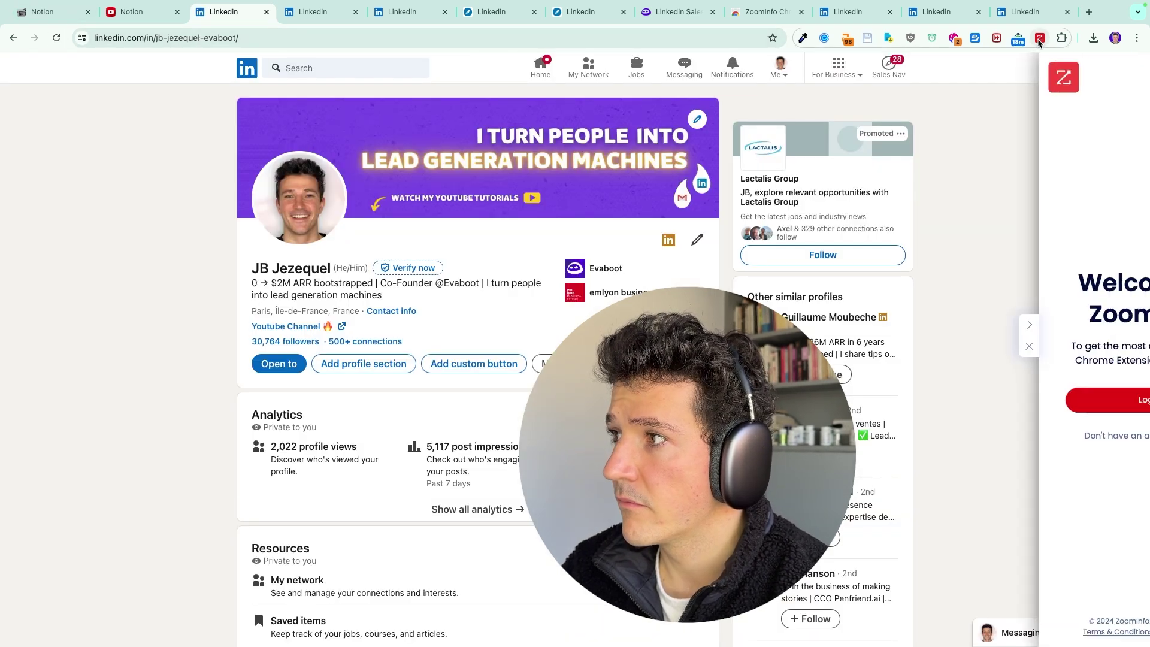
click(917, 326)
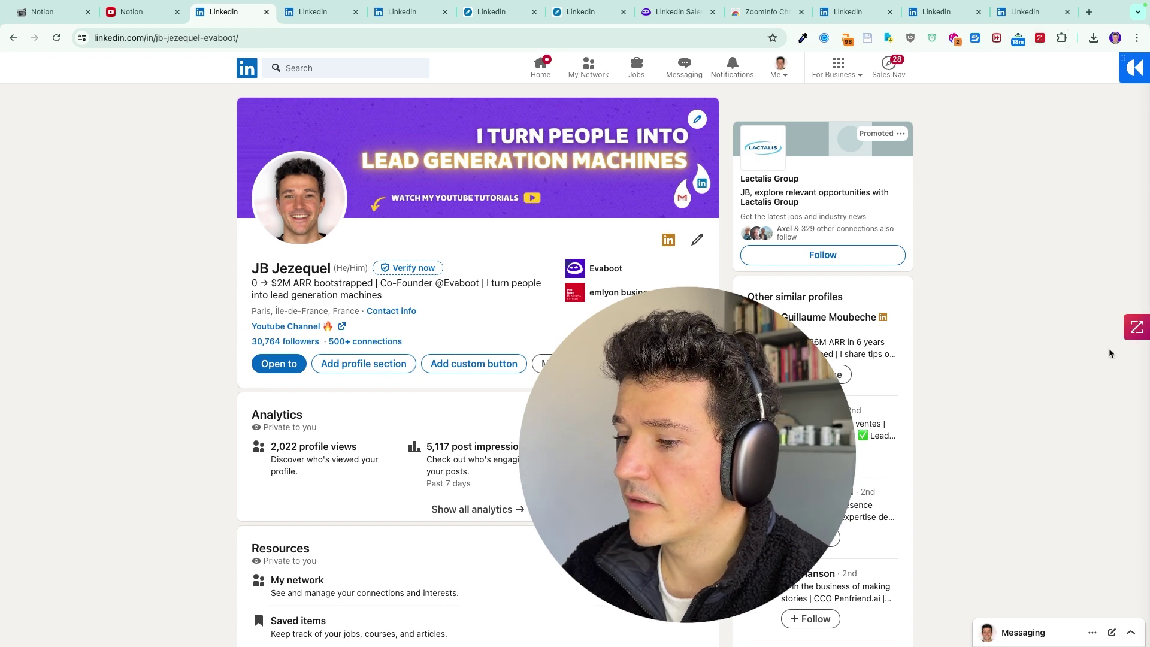
click(1133, 330)
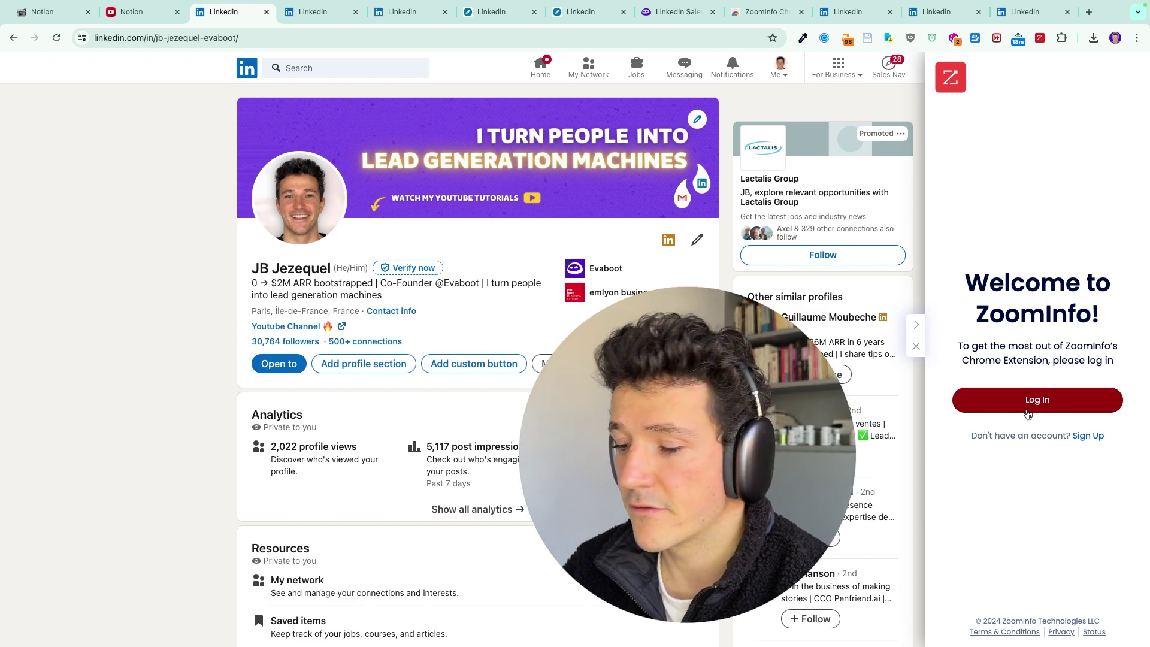
click(1027, 400)
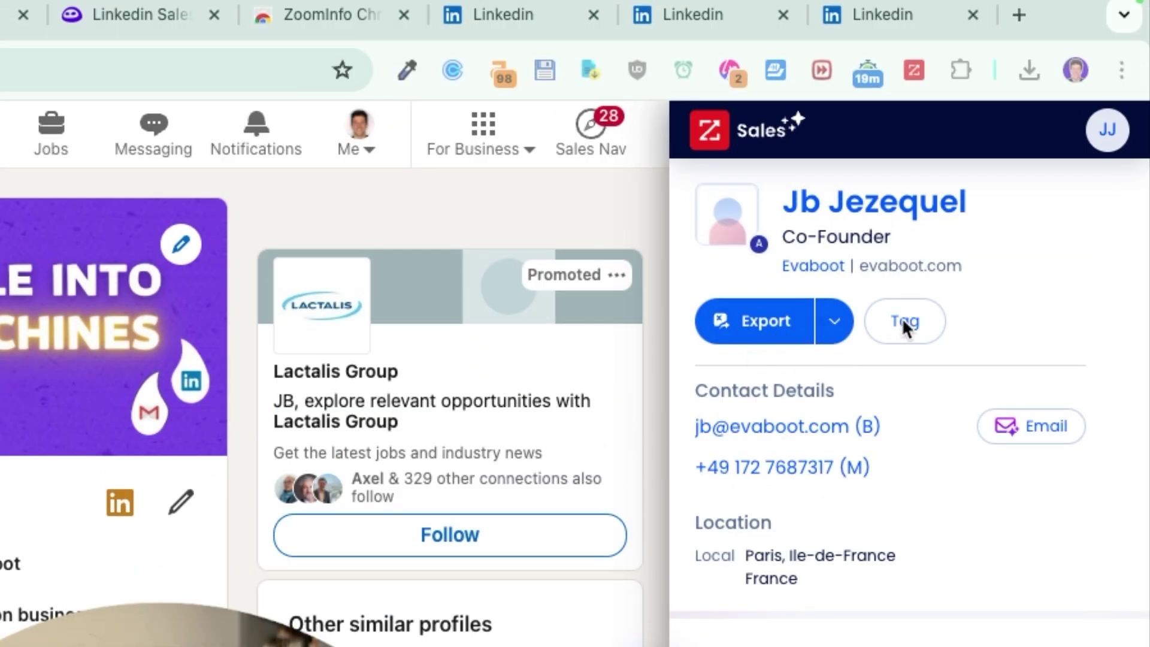
Step: Scroll the sidebar and open the Evaboot company profile in ZoomInfo
scroll(867, 439, down, 1)
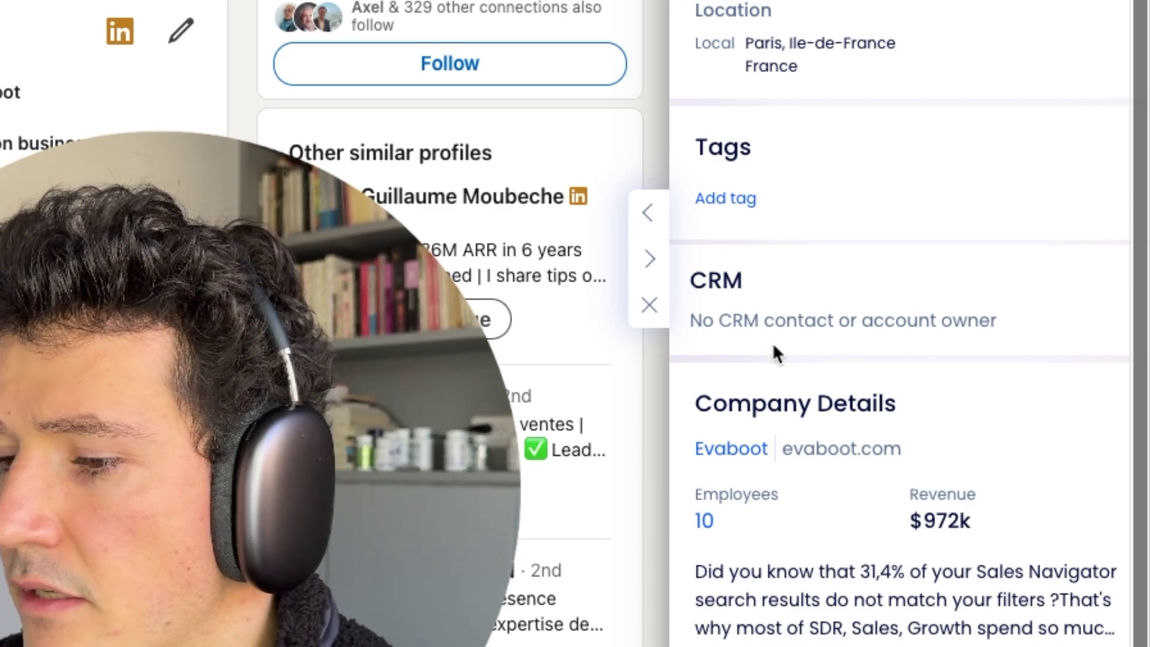
scroll(947, 343, down, 1)
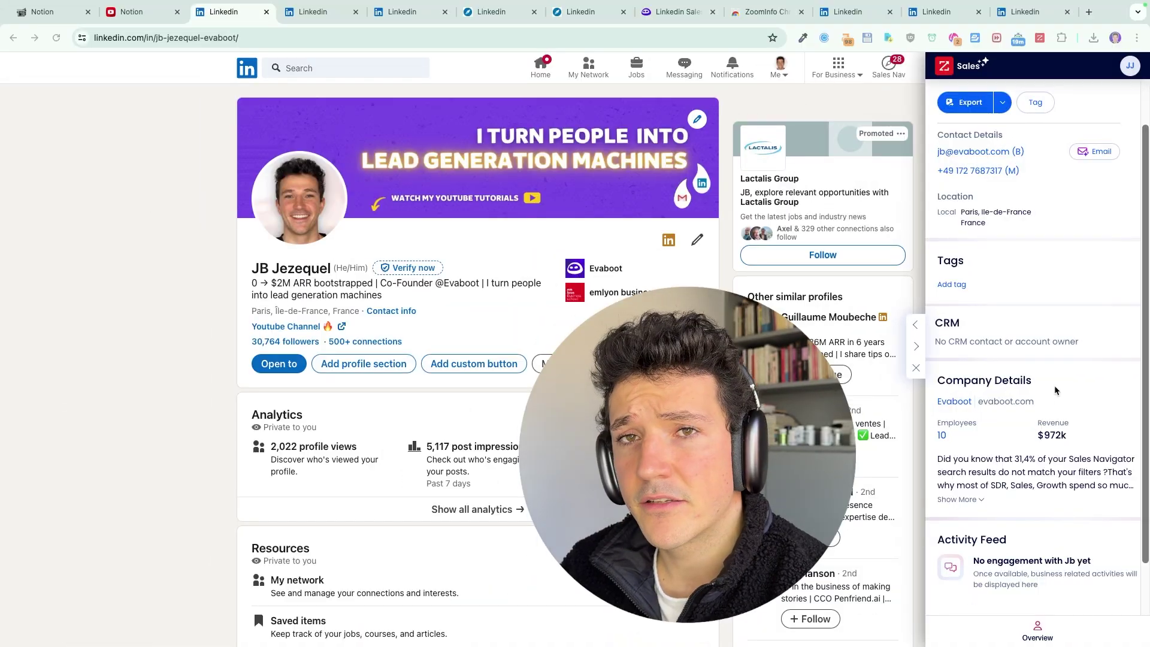
click(957, 404)
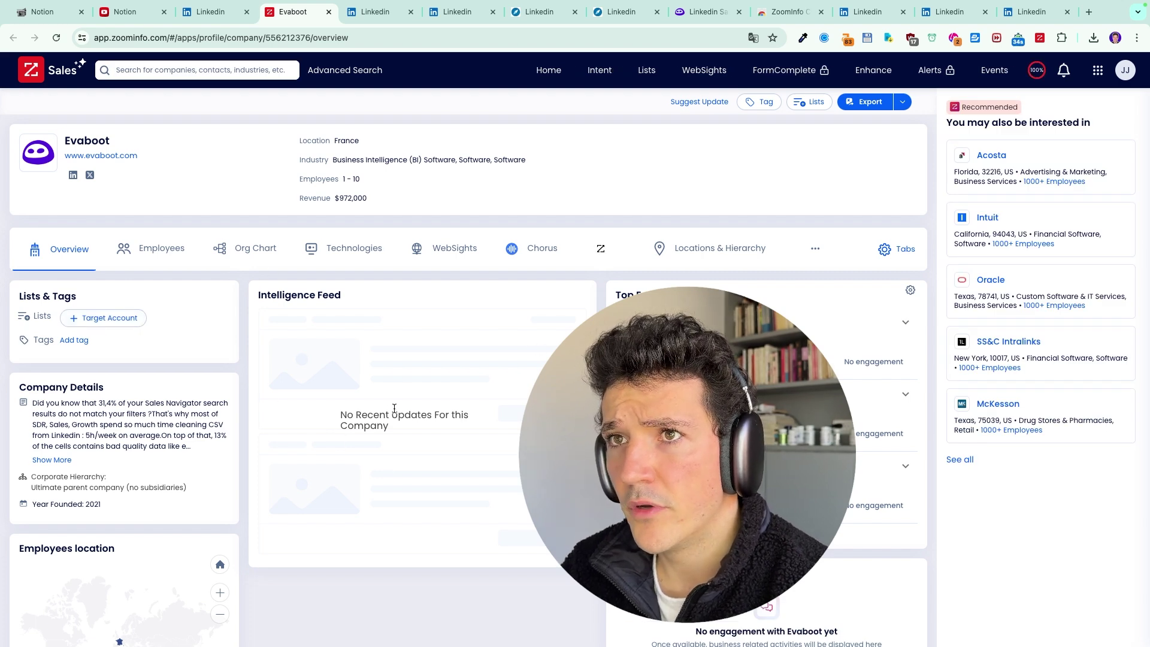
Step: Return to the LinkedIn profile tab and view the drafted 'Build Email Lists Faster' email
click(211, 12)
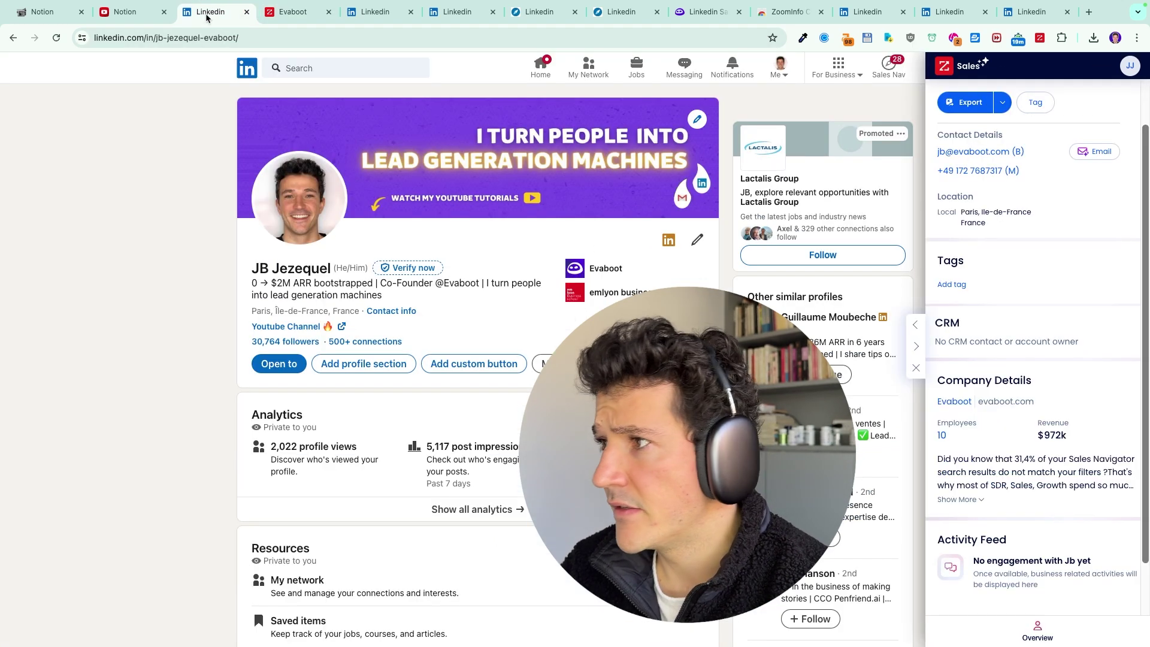
scroll(1049, 405, down, 1)
scroll(1049, 405, up, 2)
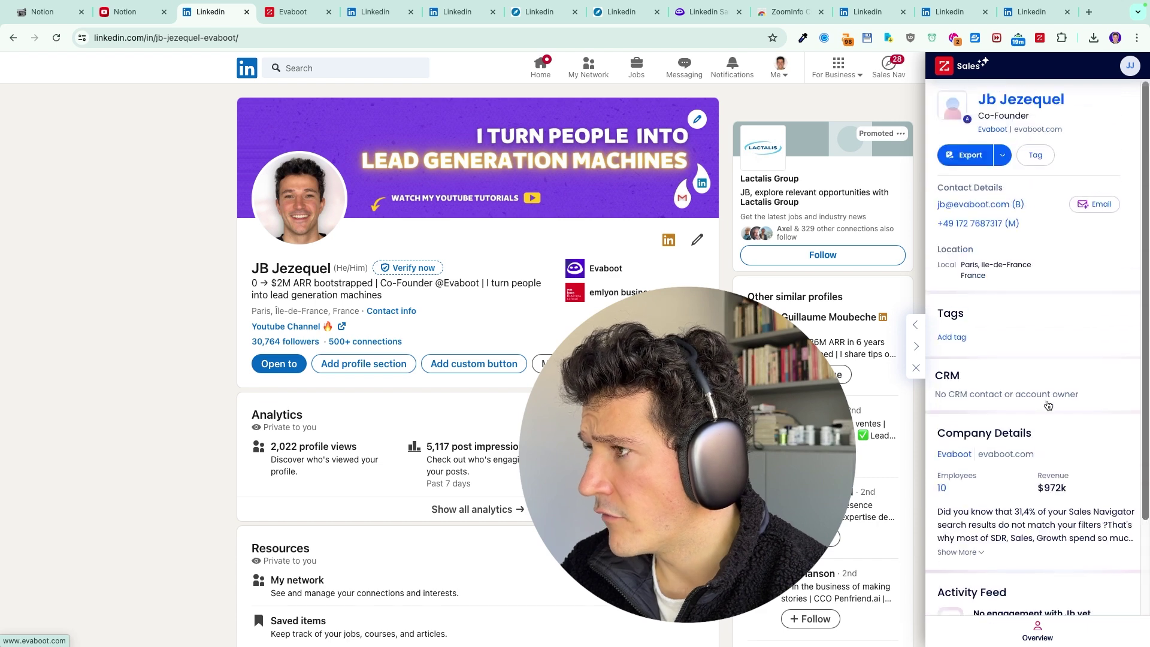
scroll(1020, 289, down, 1)
scroll(1049, 251, up, 1)
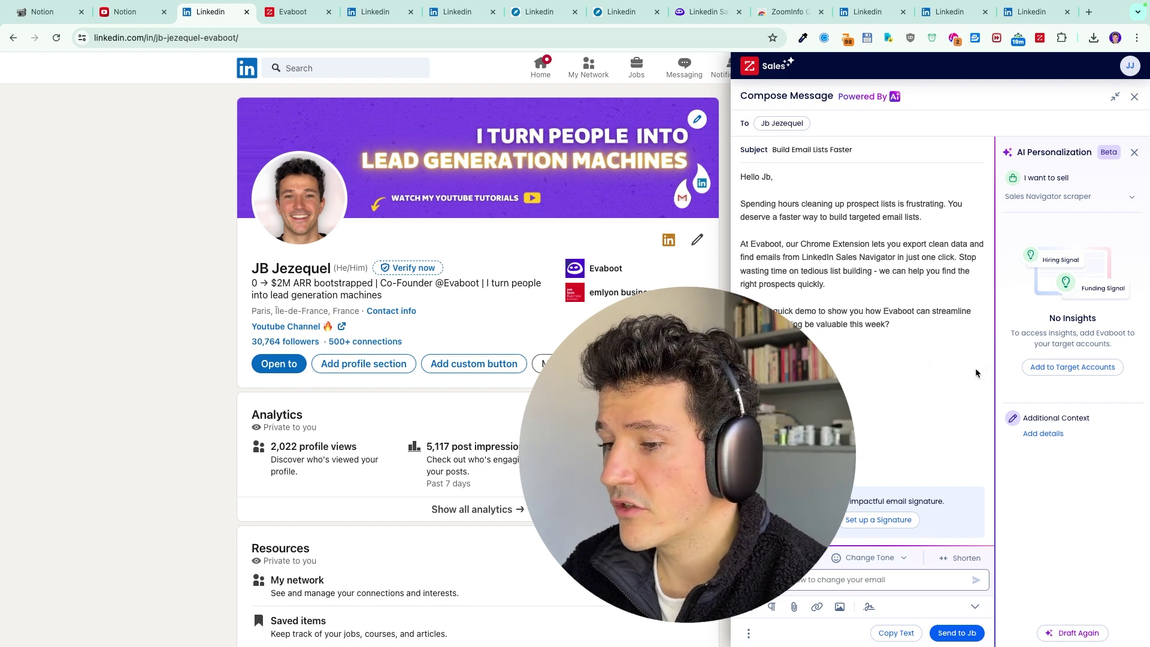
Step: Select and deselect the drafted email body, then switch to the Hublead company tab
drag(742, 178, 911, 327)
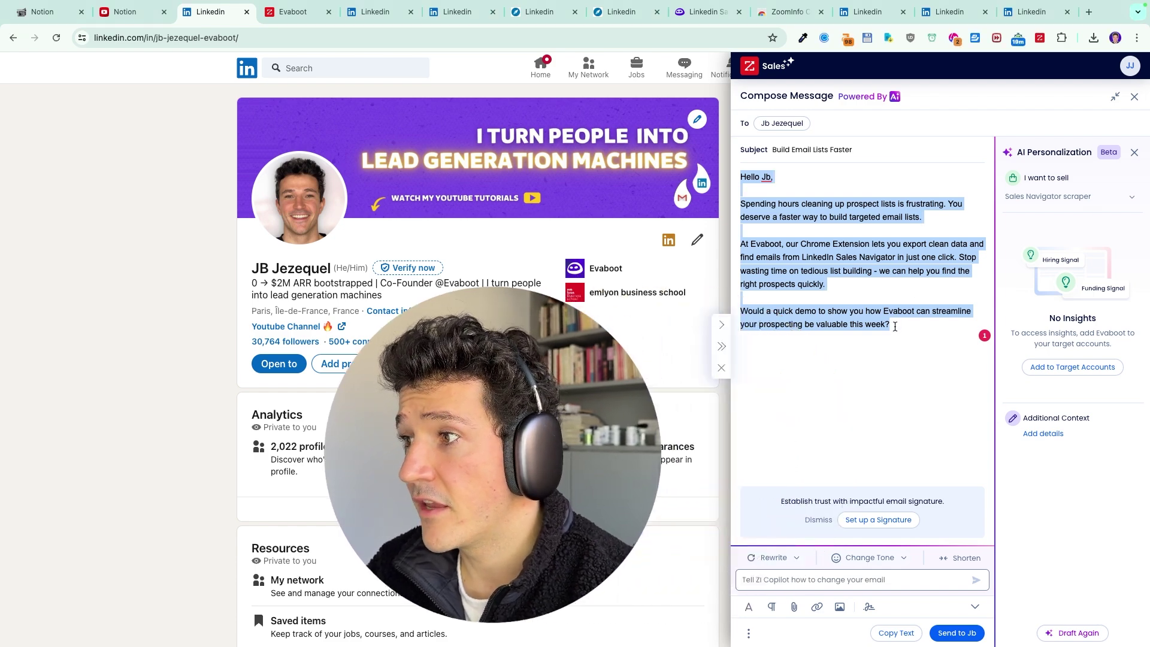
click(896, 327)
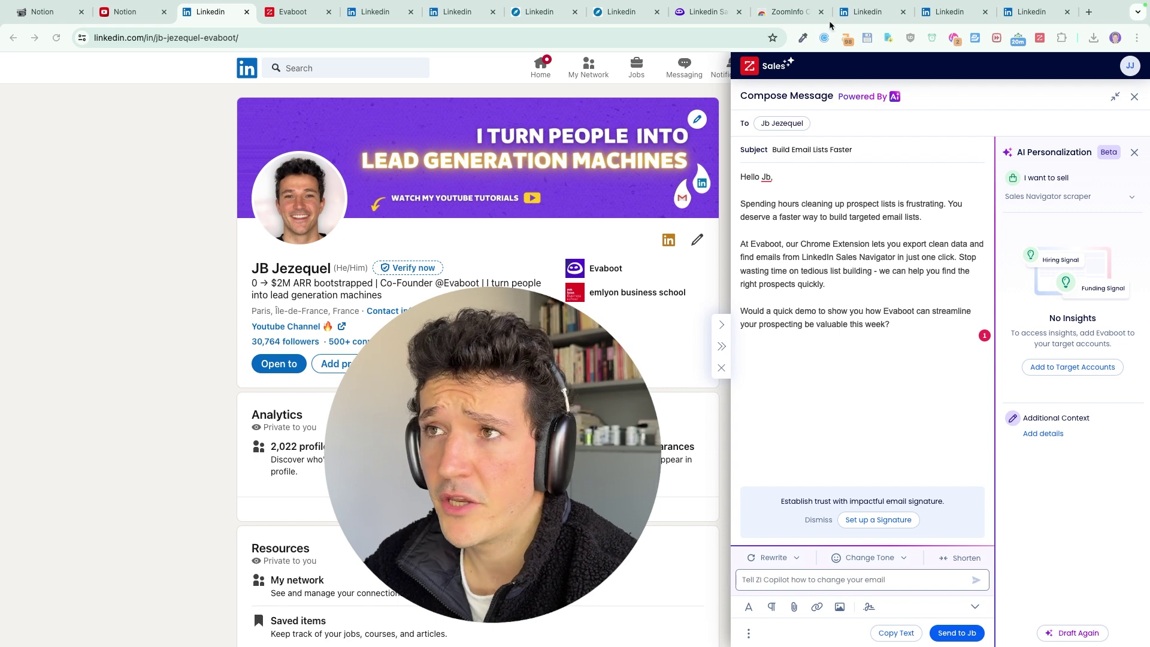
click(376, 12)
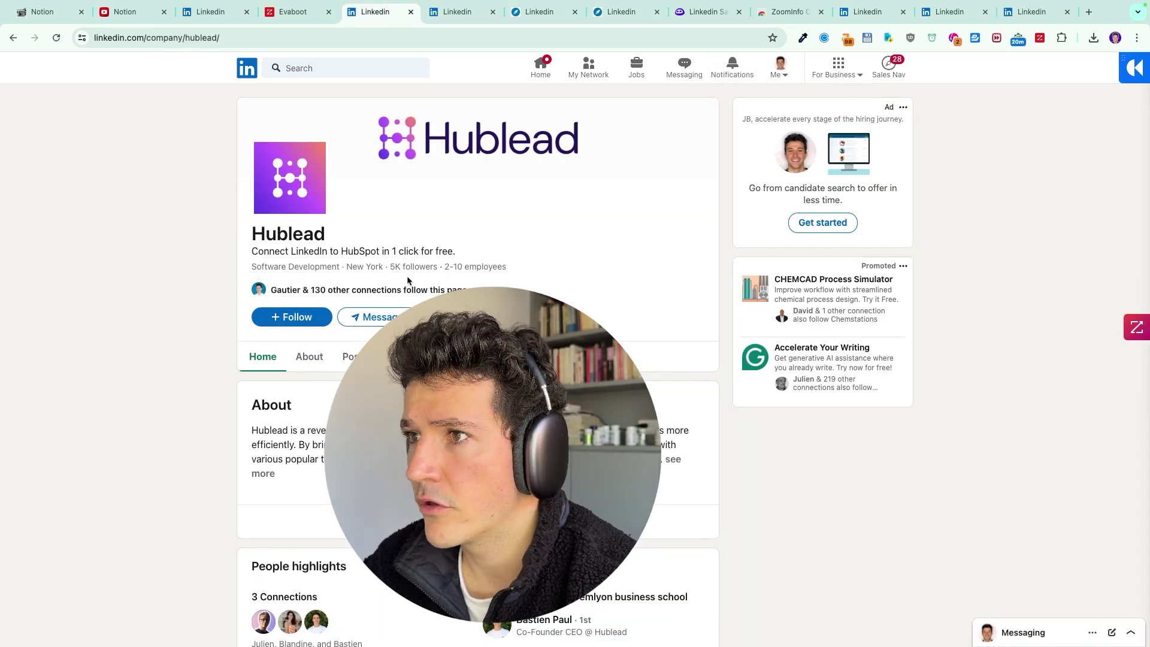
Step: Open the ZoomInfo sidebar for Hublead and list its employees via the '20' count
click(1137, 328)
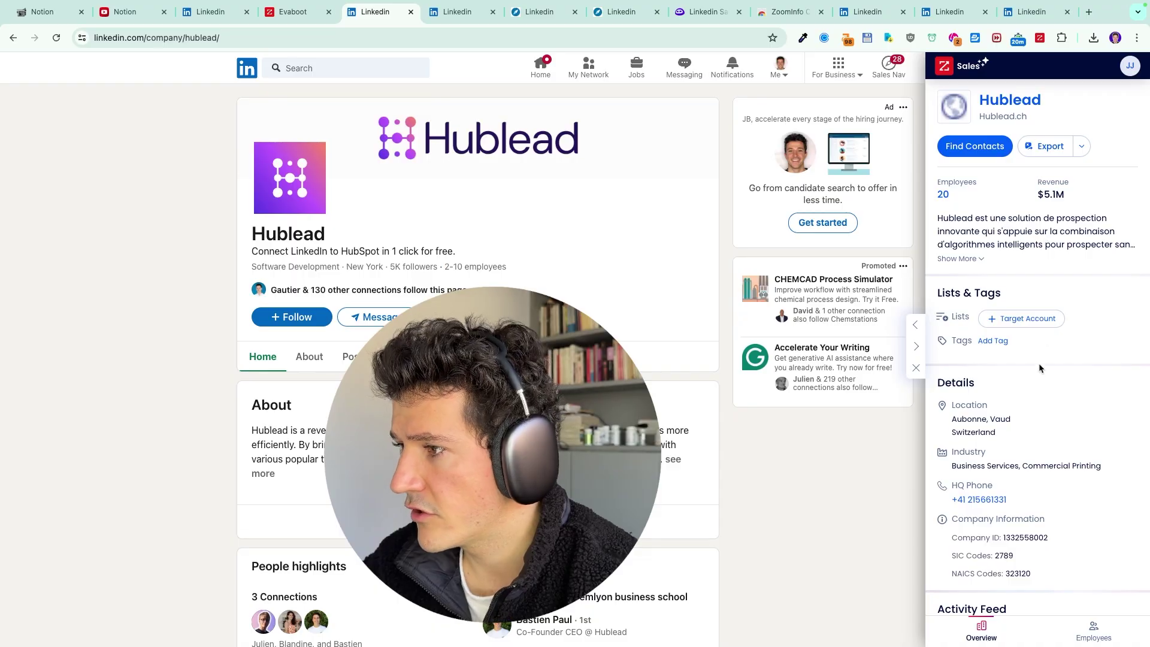
scroll(906, 402, up, 5)
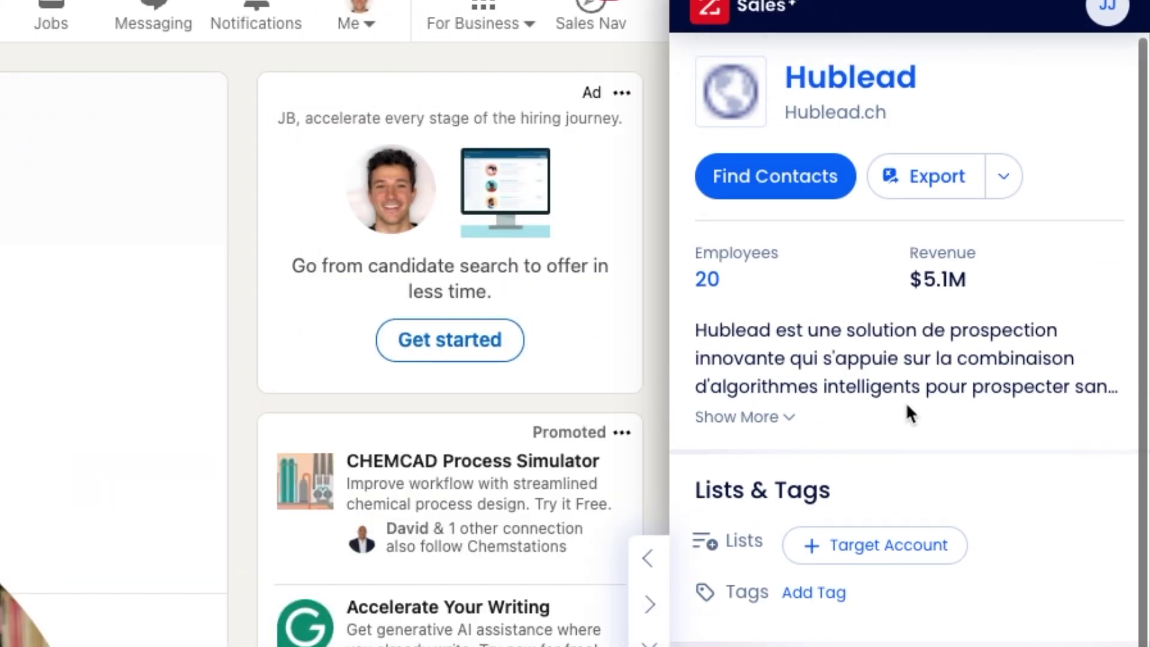
click(707, 280)
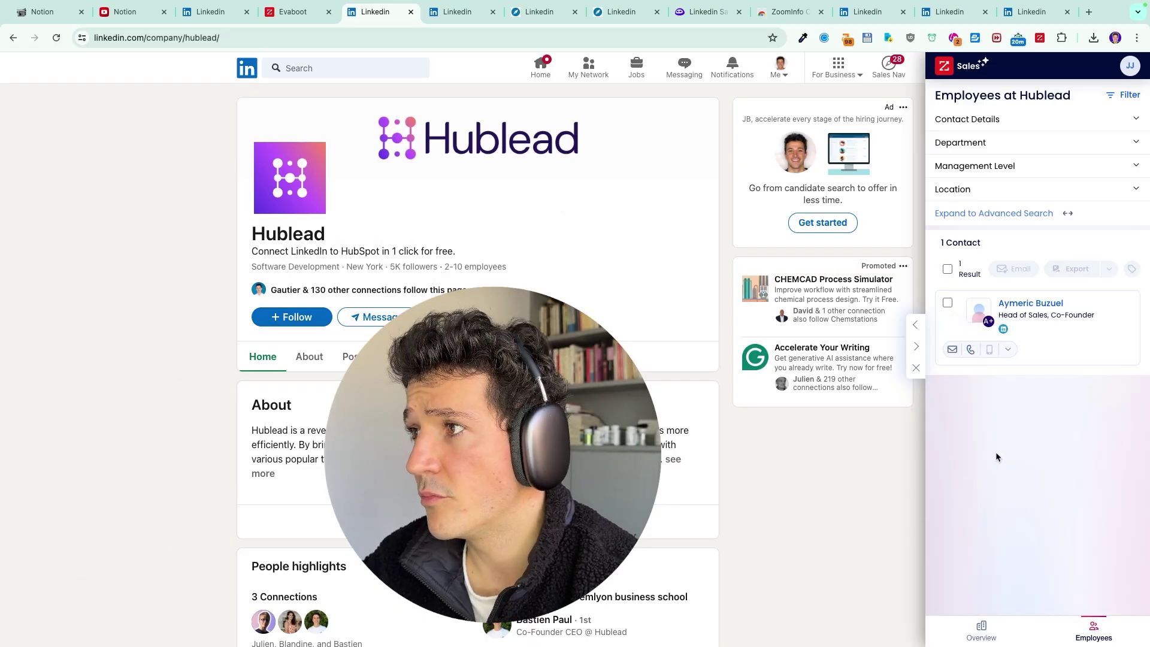
Step: Expand the Department and Management Level filters in the ZoomInfo employee list
click(1106, 143)
click(1115, 196)
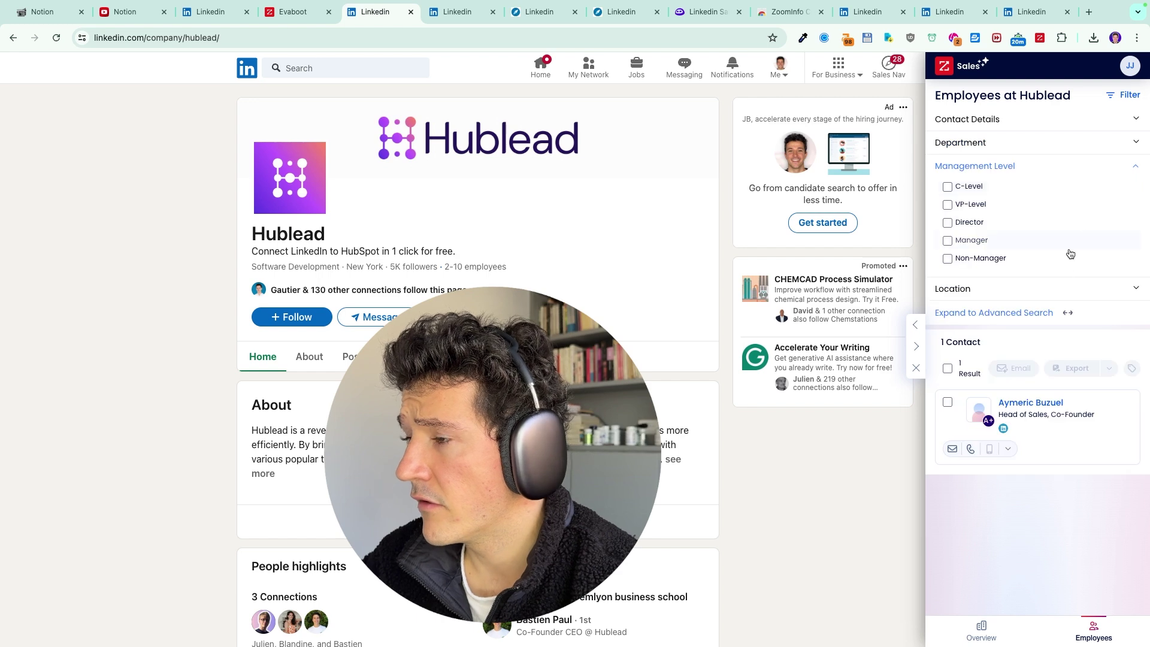
scroll(1007, 513, down, 2)
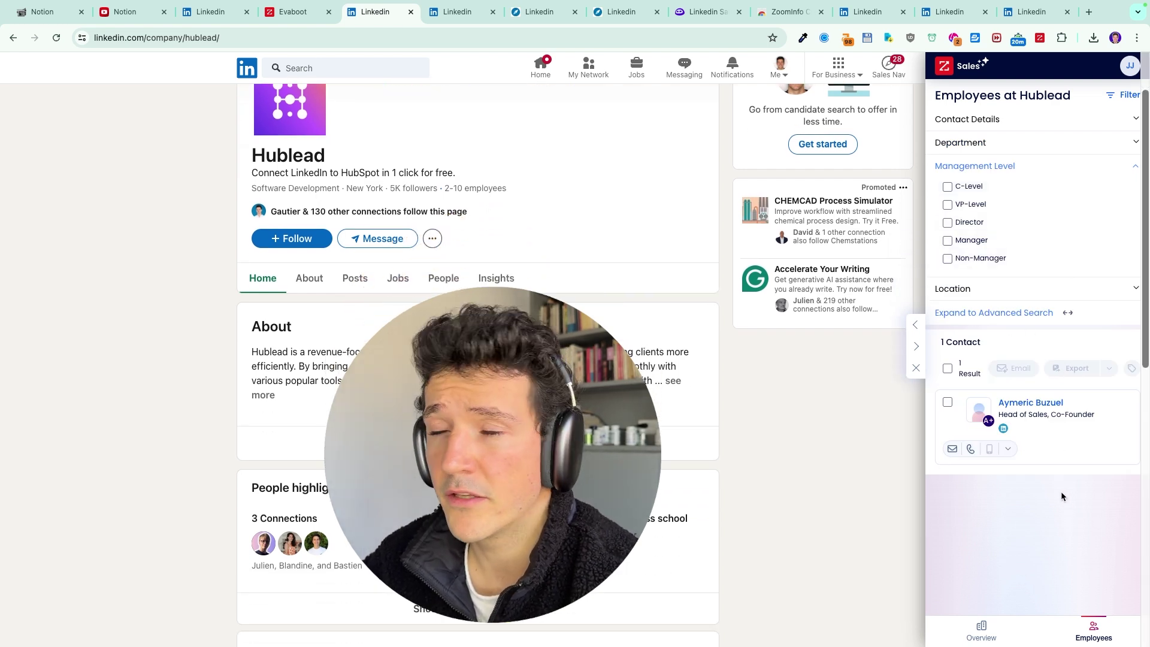
scroll(1067, 411, up, 1)
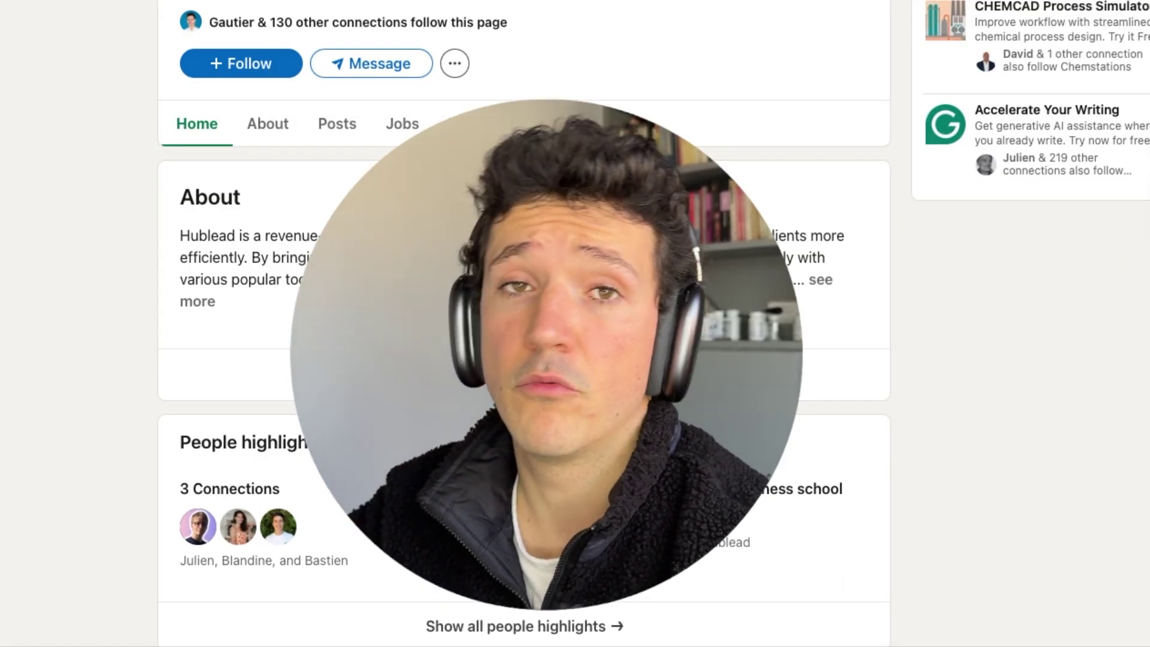
scroll(524, 324, up, 1)
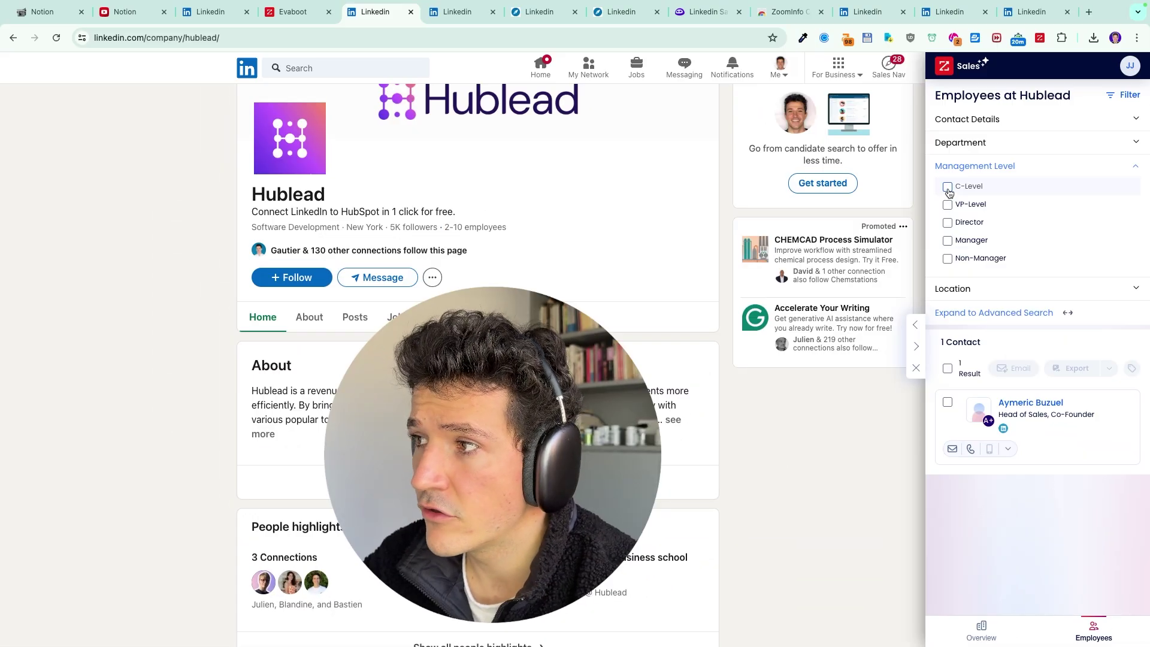
Step: Add the whole Sales department to the filter and move to the Salesforce page
click(1137, 157)
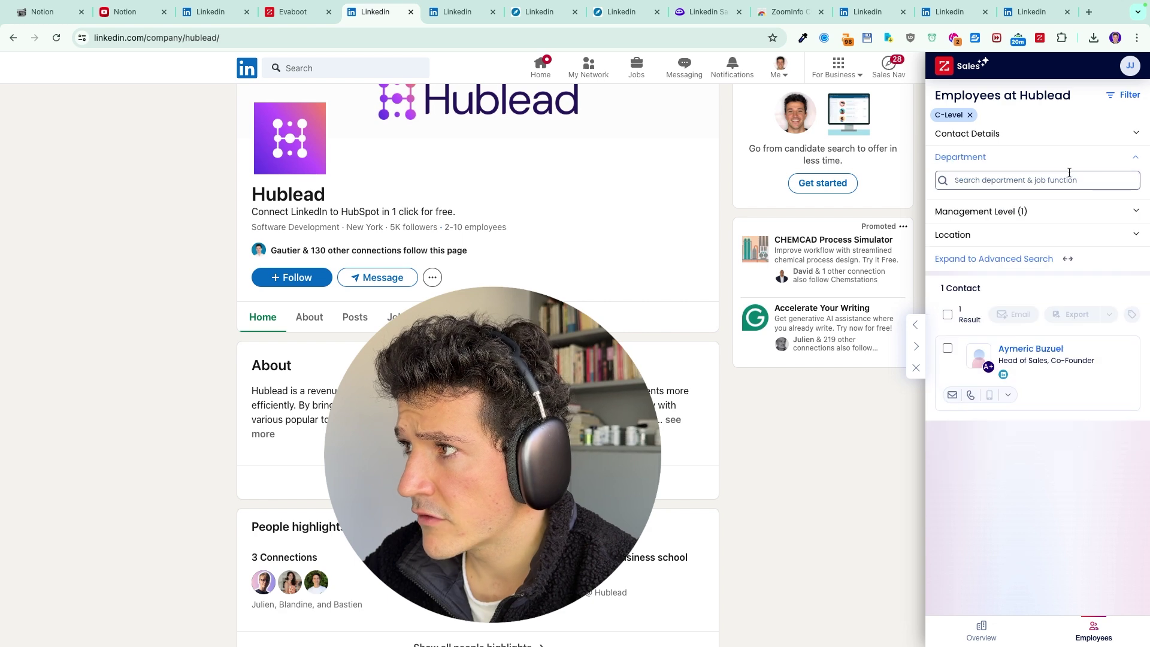
click(1068, 179)
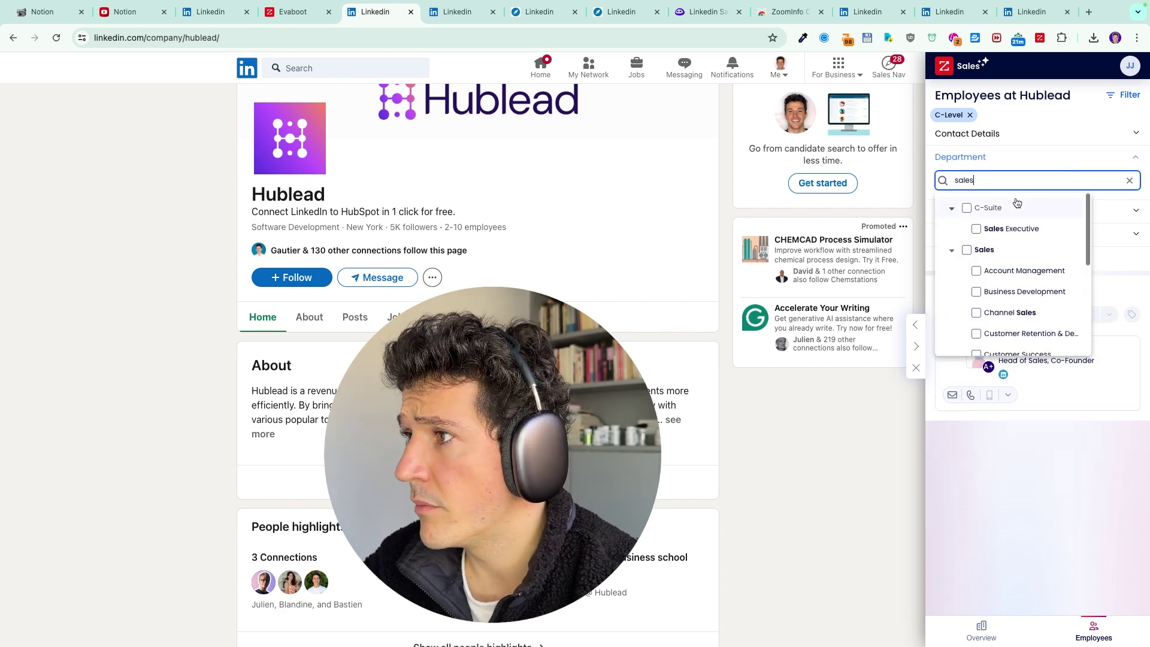
click(968, 251)
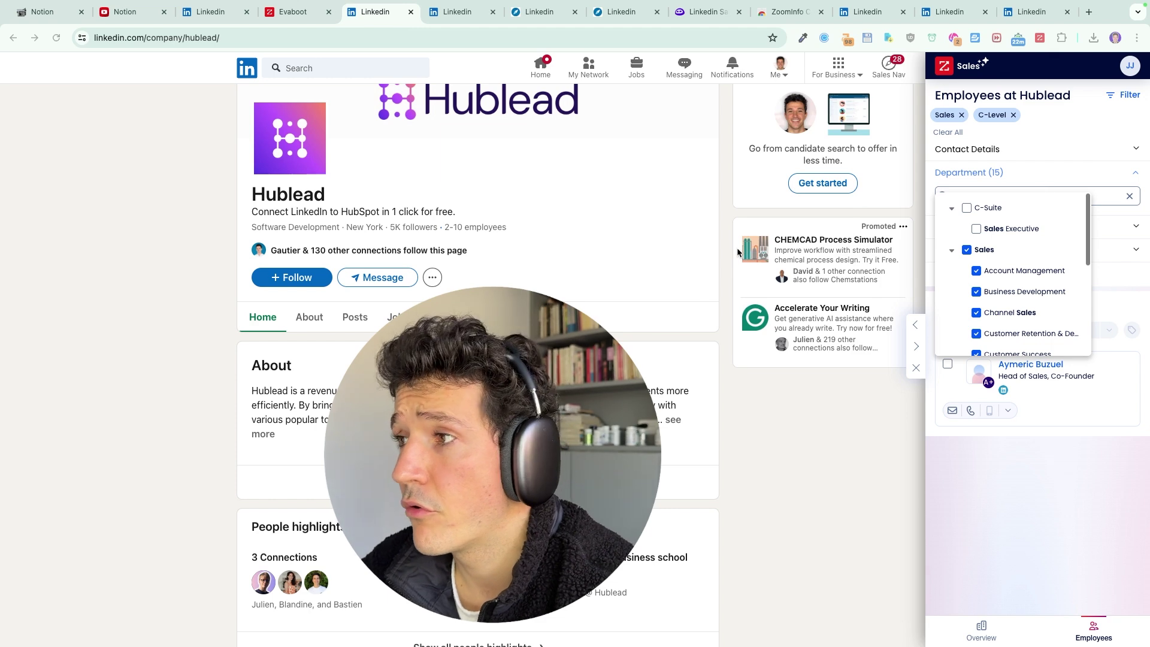
click(459, 16)
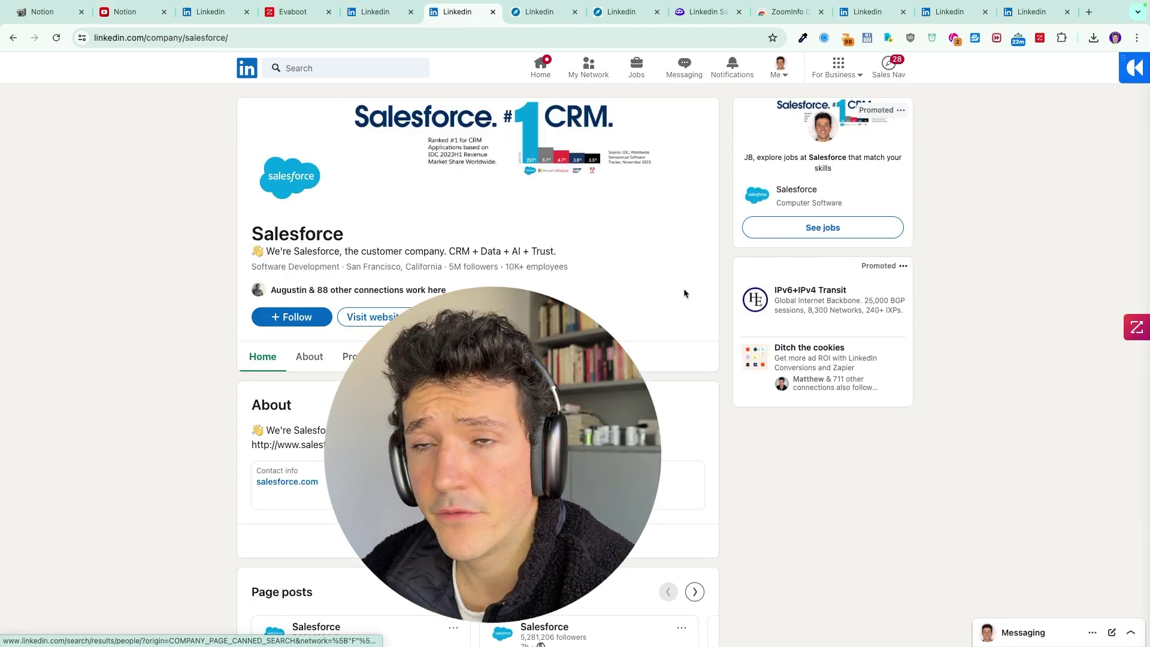
Step: Show Salesforce's employees in ZoomInfo and search the department list for 'sales'
click(1137, 327)
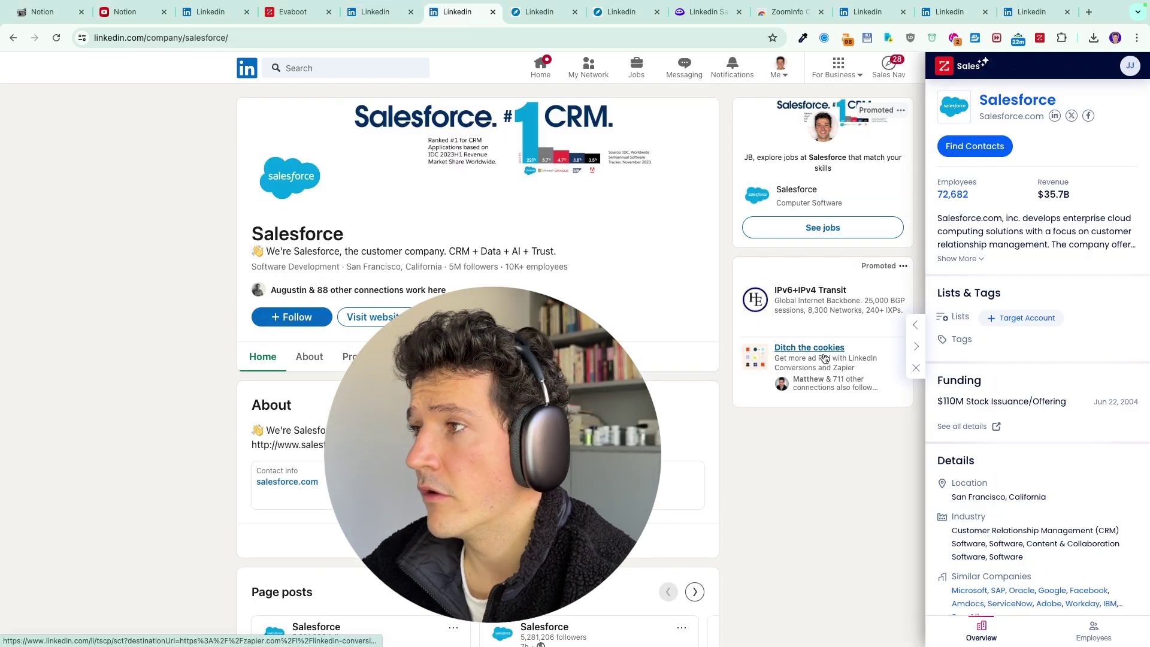
click(957, 196)
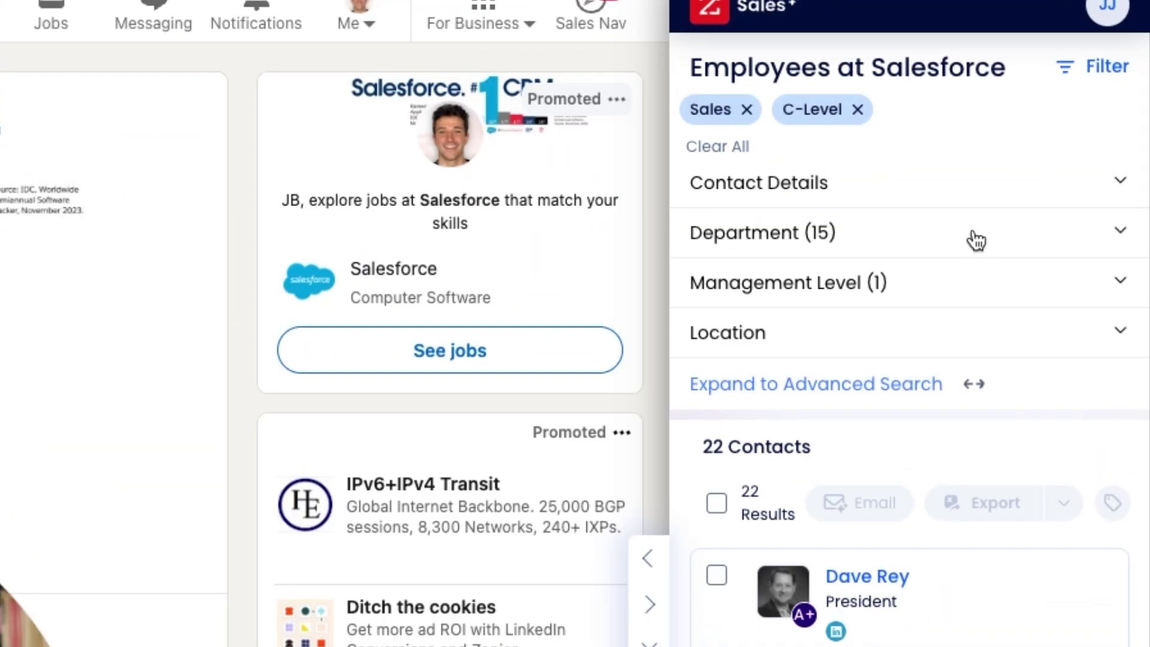
click(1066, 173)
click(1039, 195)
text(s)
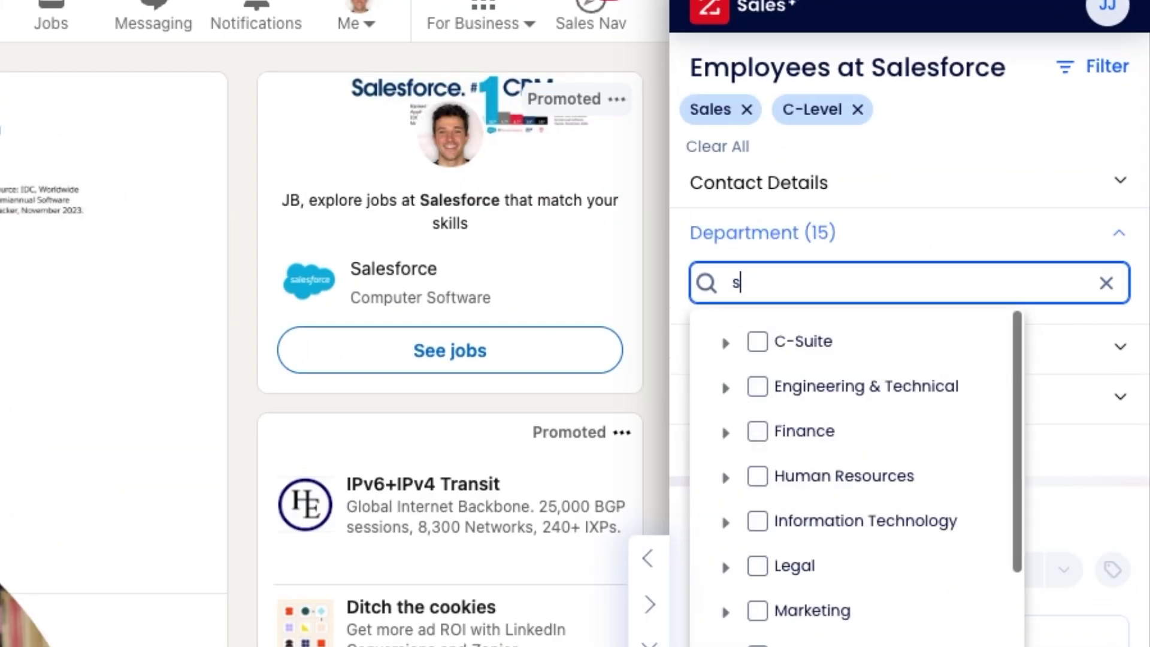
text(ales)
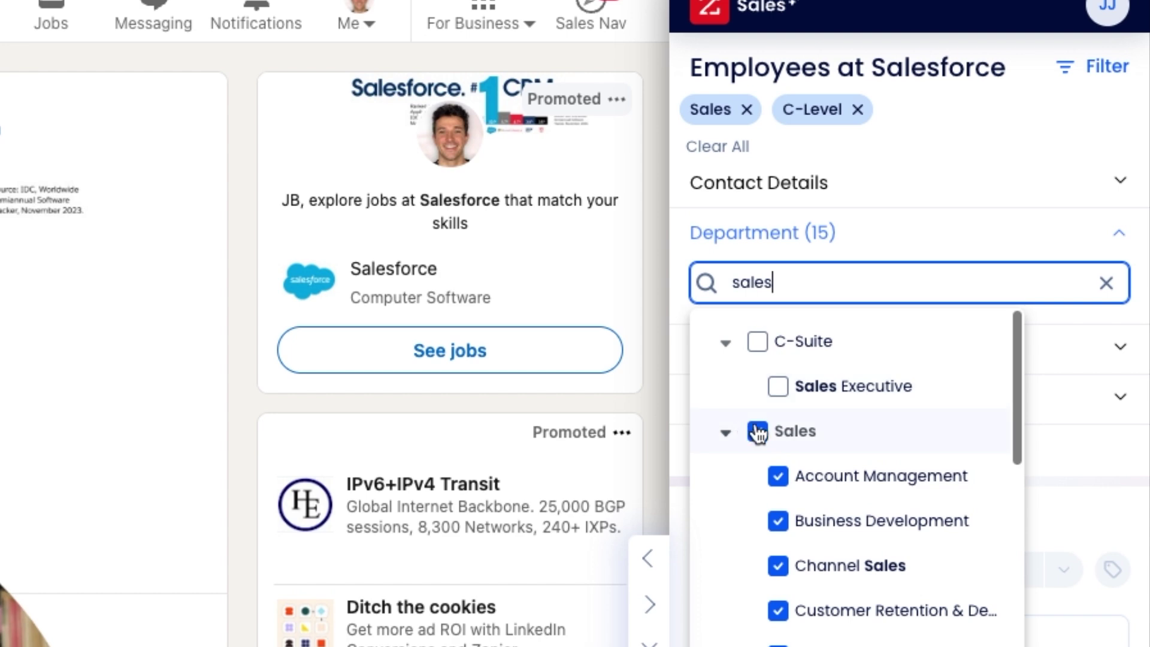
Step: Filter contacts to those with direct or mobile phones located in US states
click(955, 190)
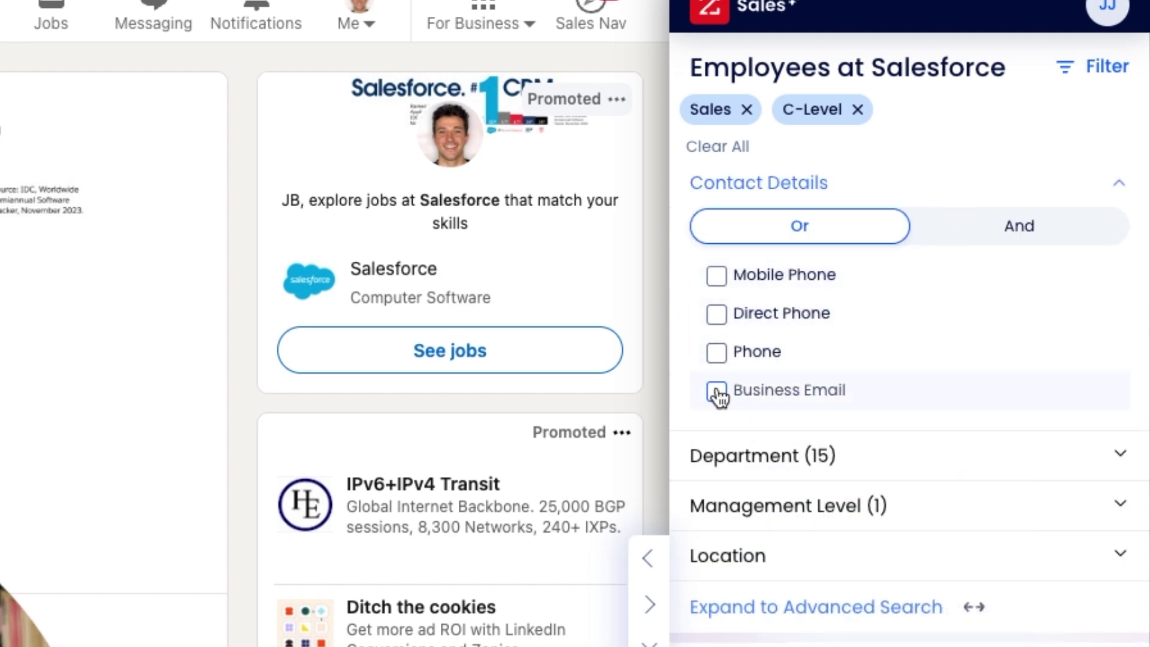
click(724, 316)
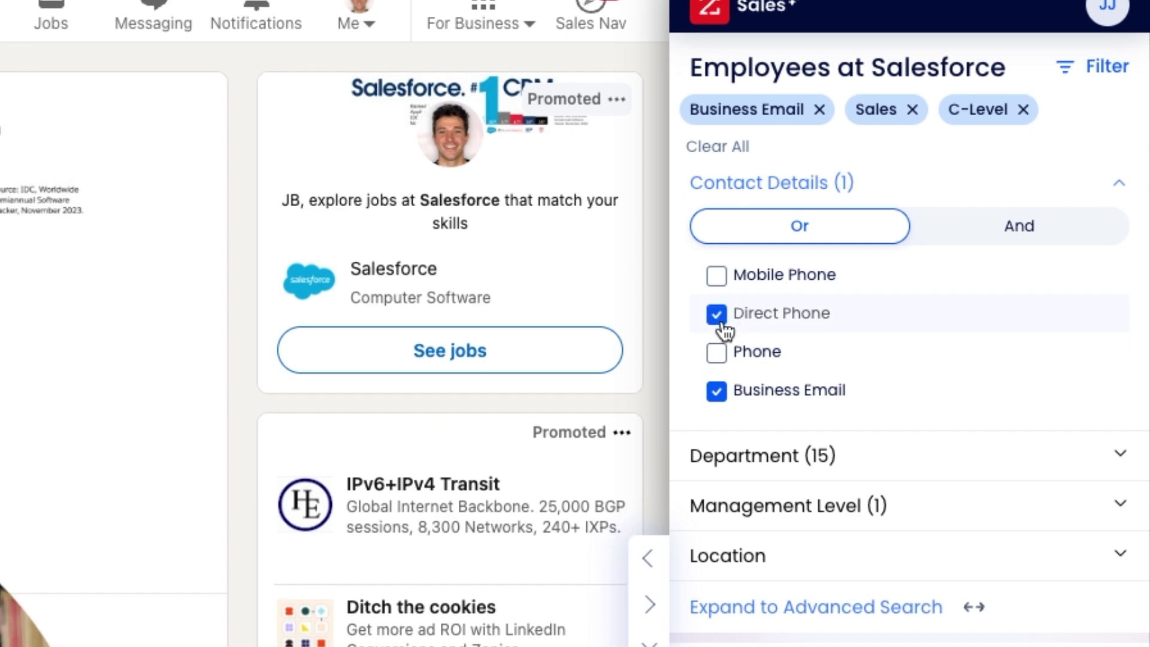
click(716, 317)
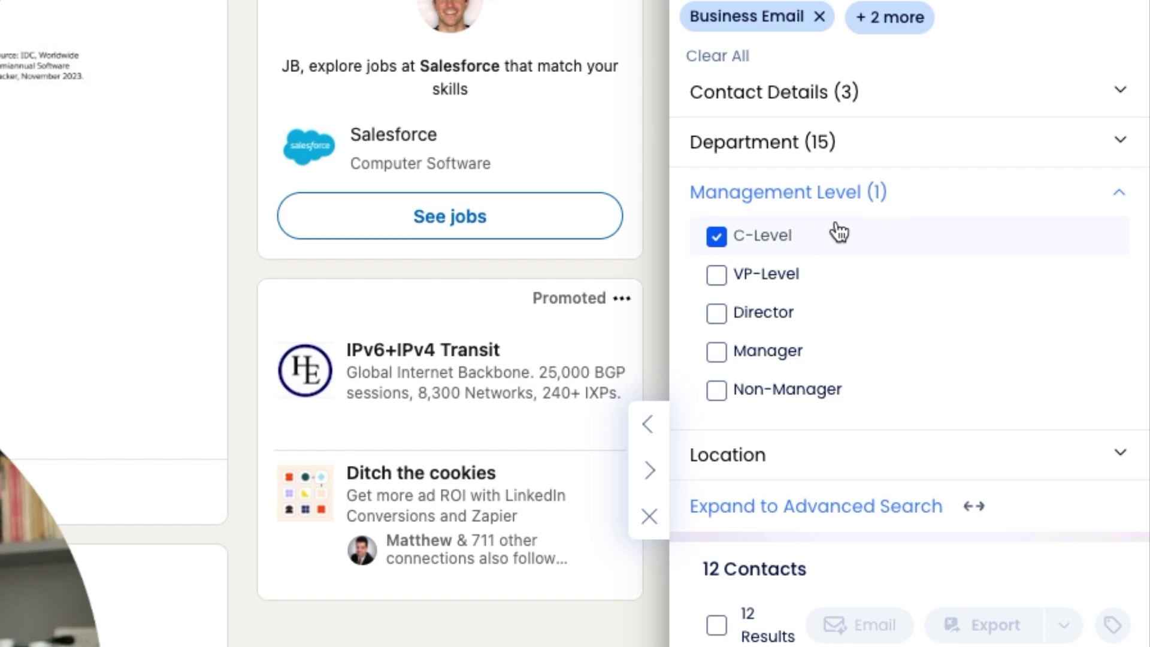
click(1111, 192)
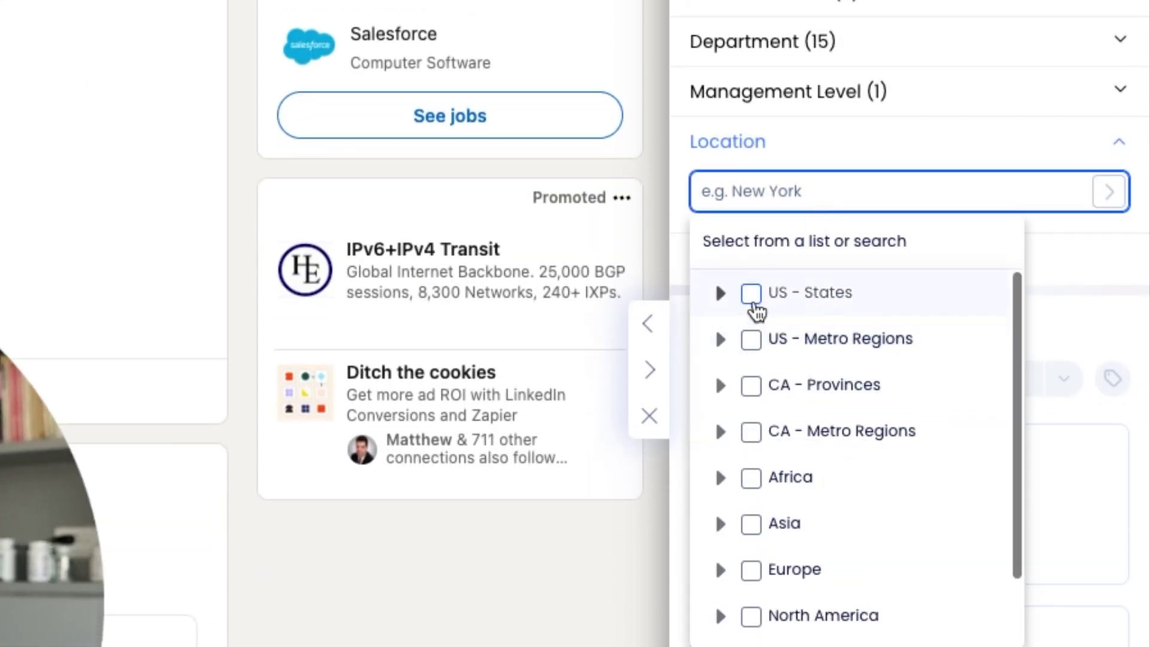
click(752, 296)
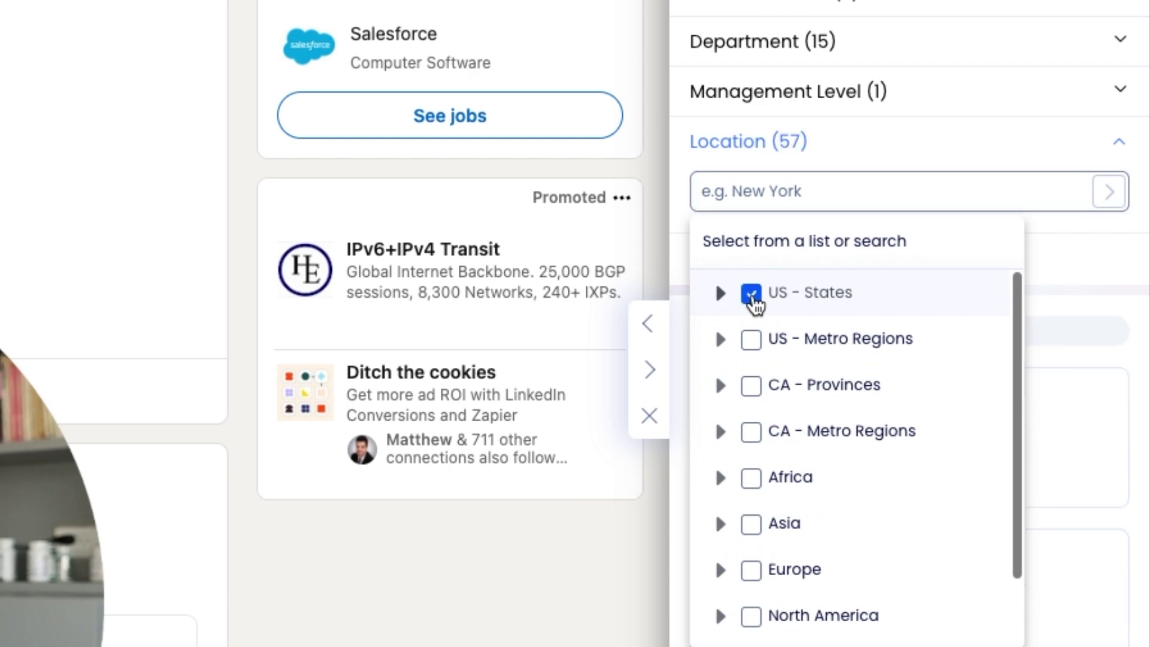
click(1133, 189)
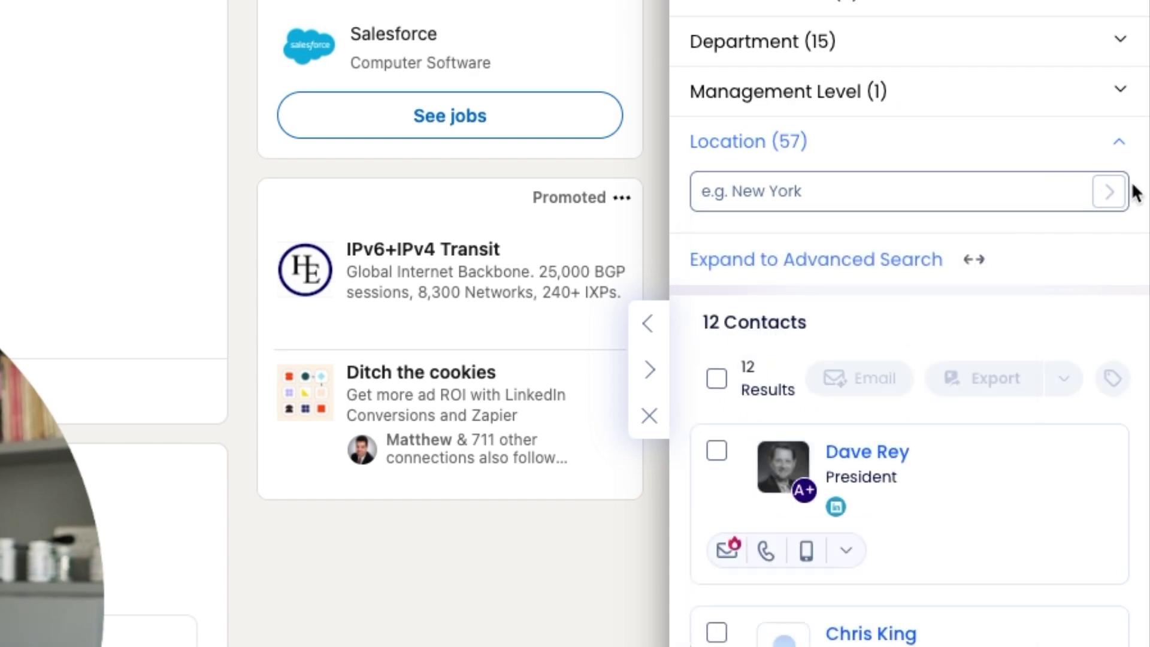
click(1120, 148)
Step: Browse the 12 remaining contacts and open the top contact's ZoomInfo profile
scroll(927, 472, down, 2)
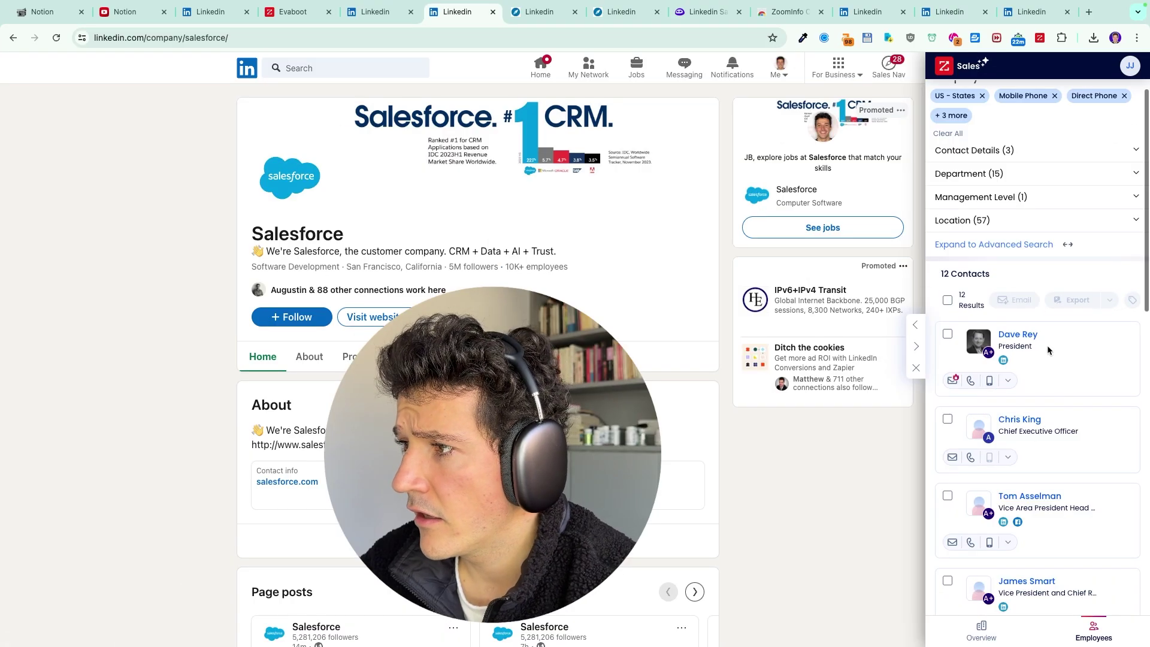
scroll(1046, 370, up, 2)
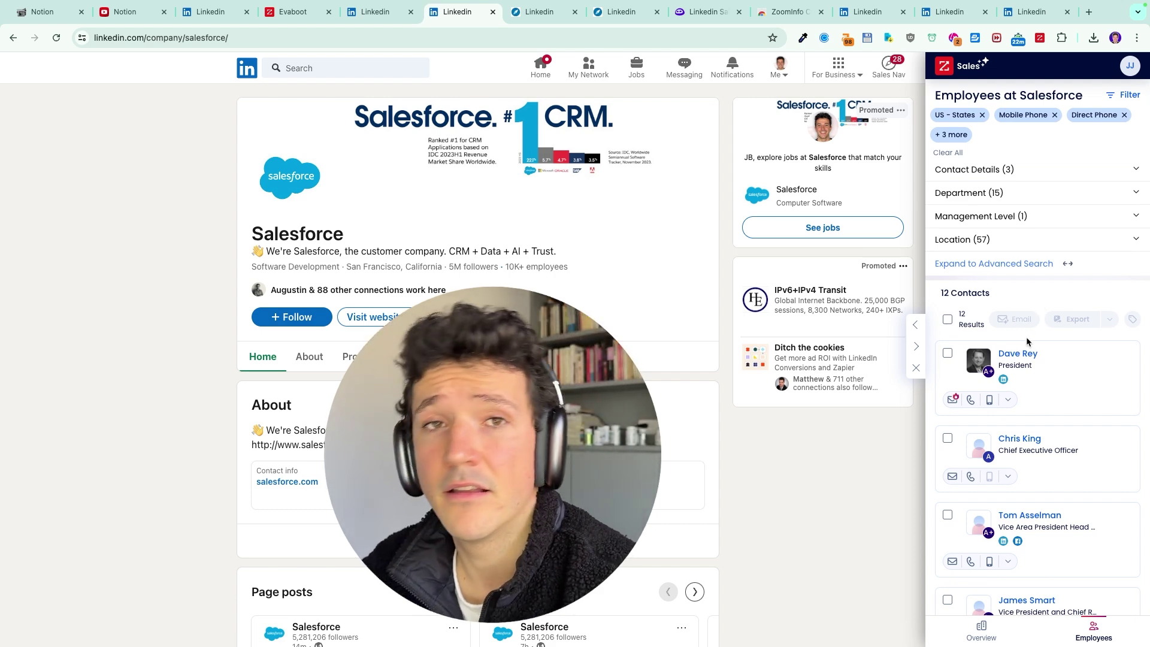
scroll(994, 354, down, 4)
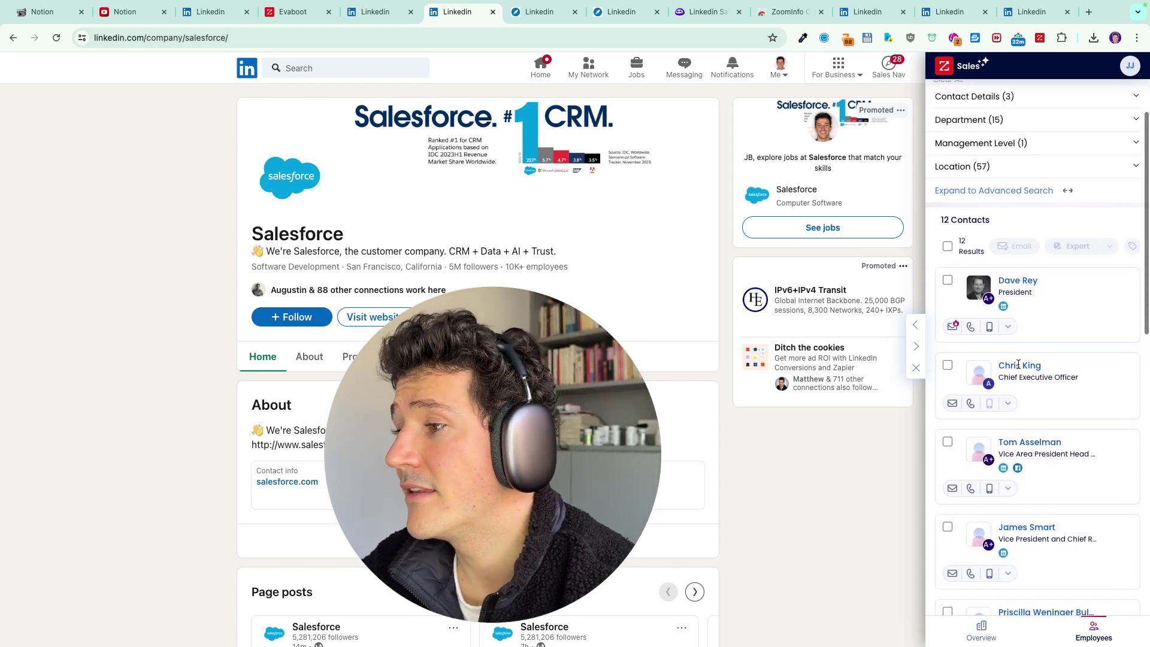
scroll(1019, 364, down, 3)
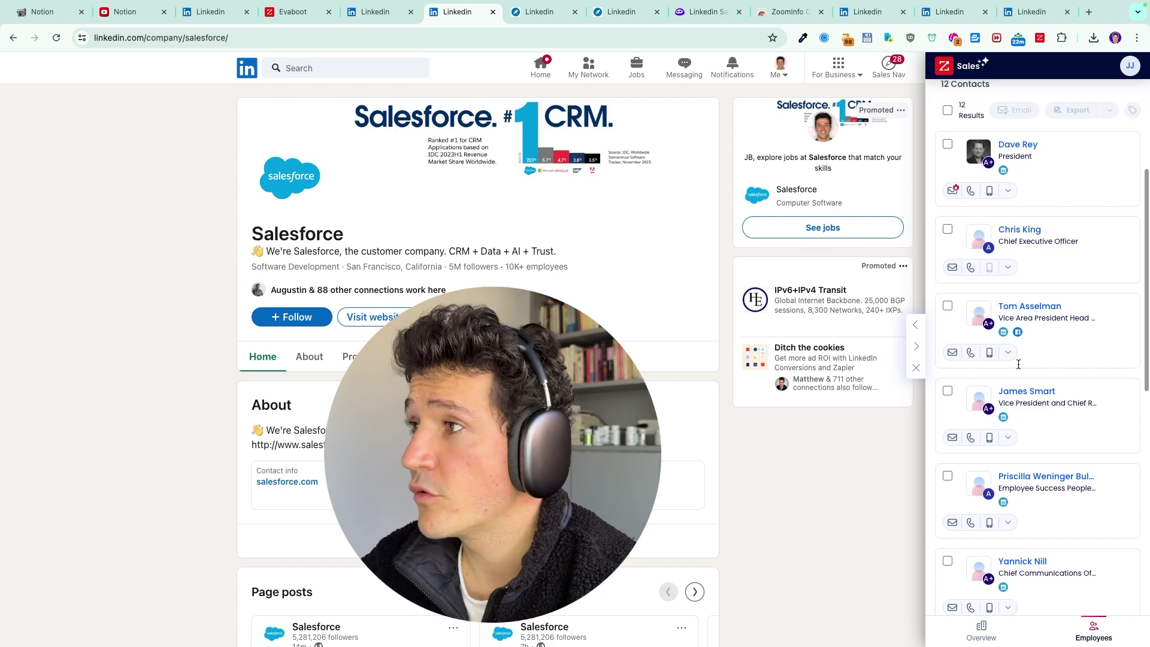
scroll(1013, 335, up, 2)
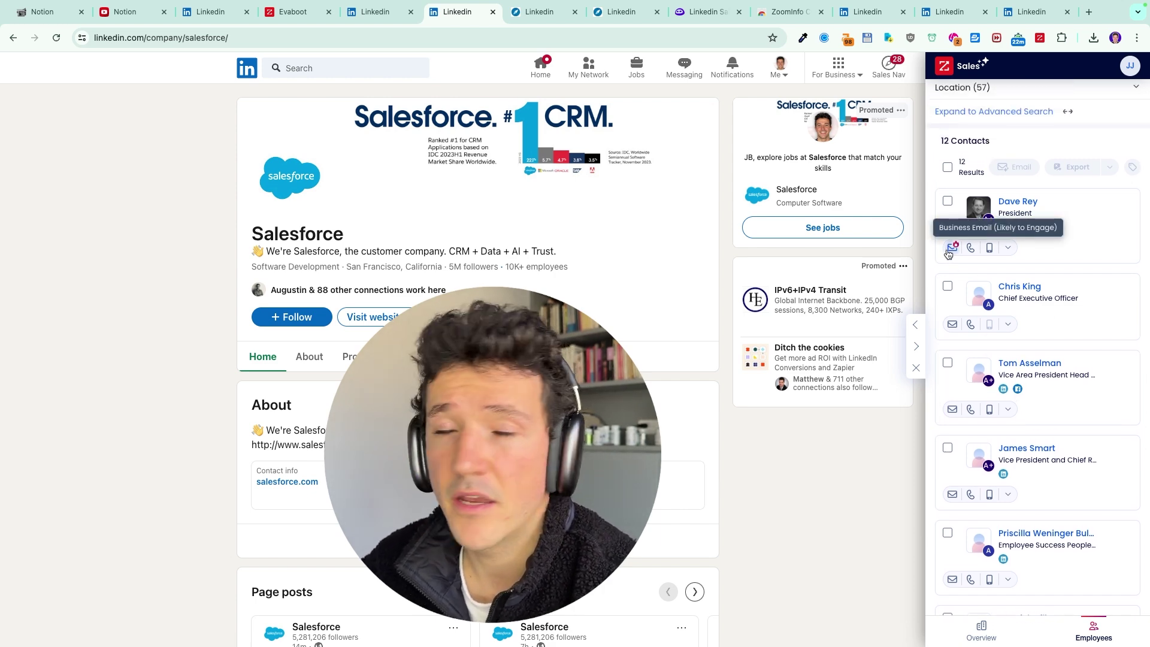
scroll(1041, 292, up, 3)
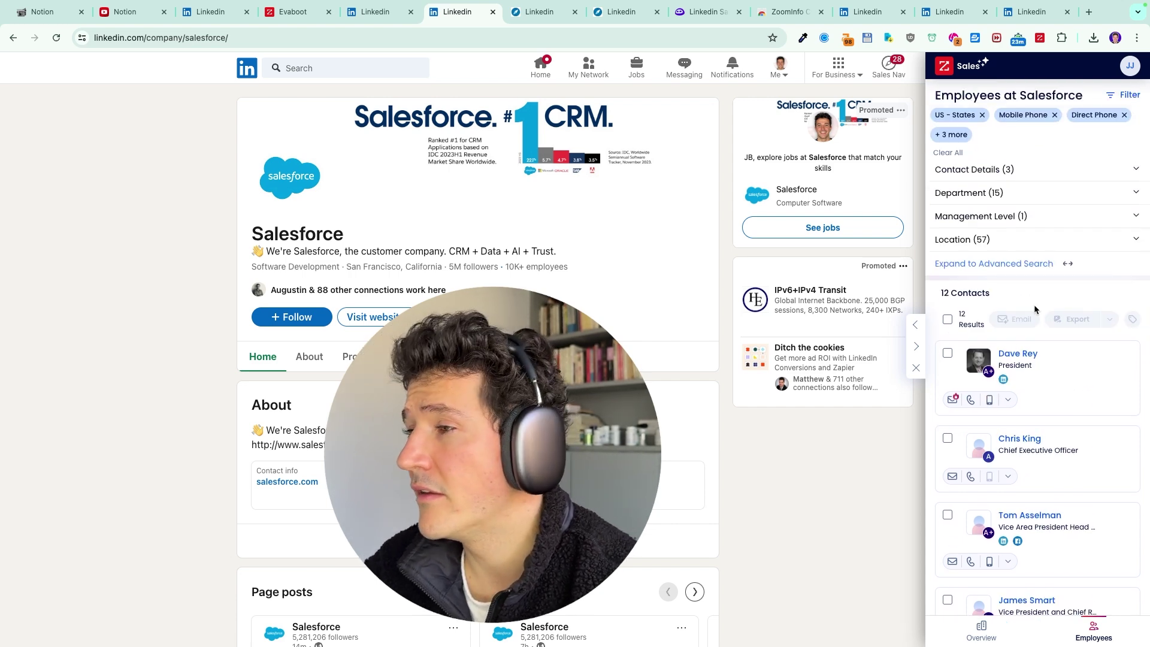
click(1018, 353)
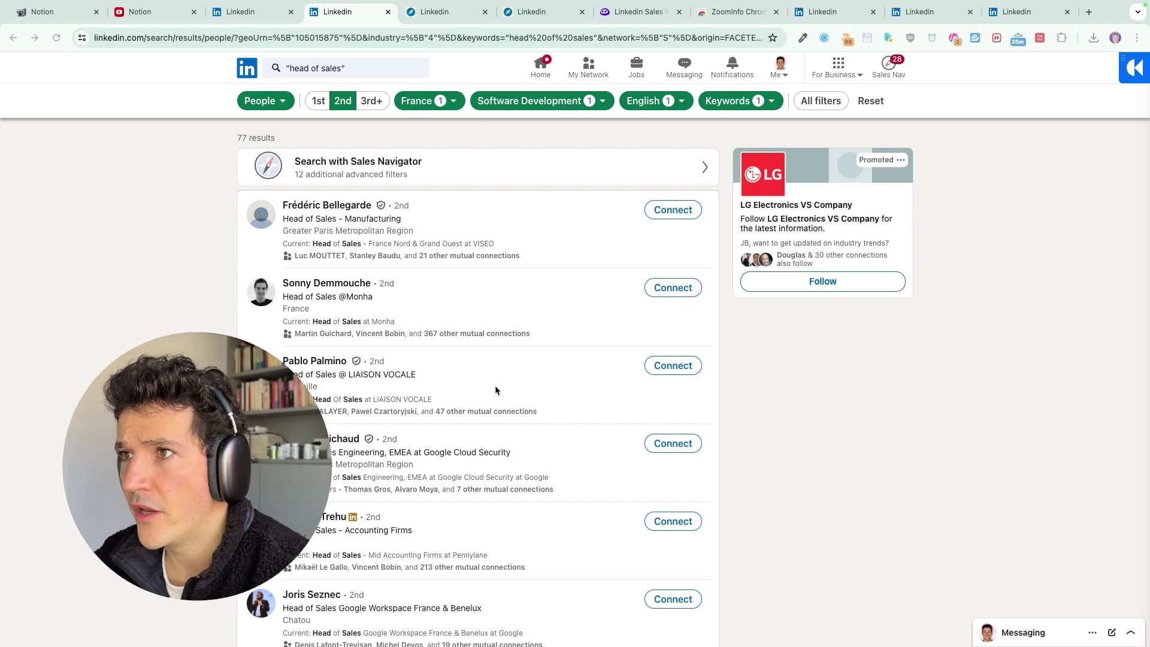
Step: Open ZoomInfo matches for the LinkedIn 'head of sales' results and scroll the 10 contacts
scroll(495, 386, down, 5)
scroll(496, 384, up, 5)
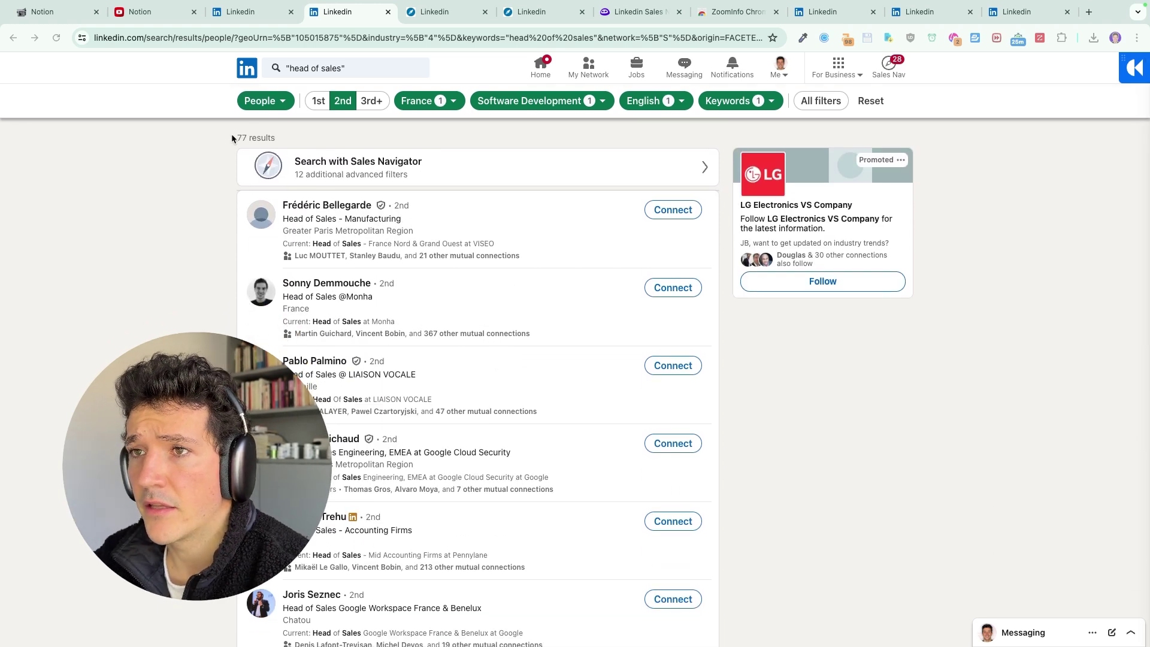
click(1041, 39)
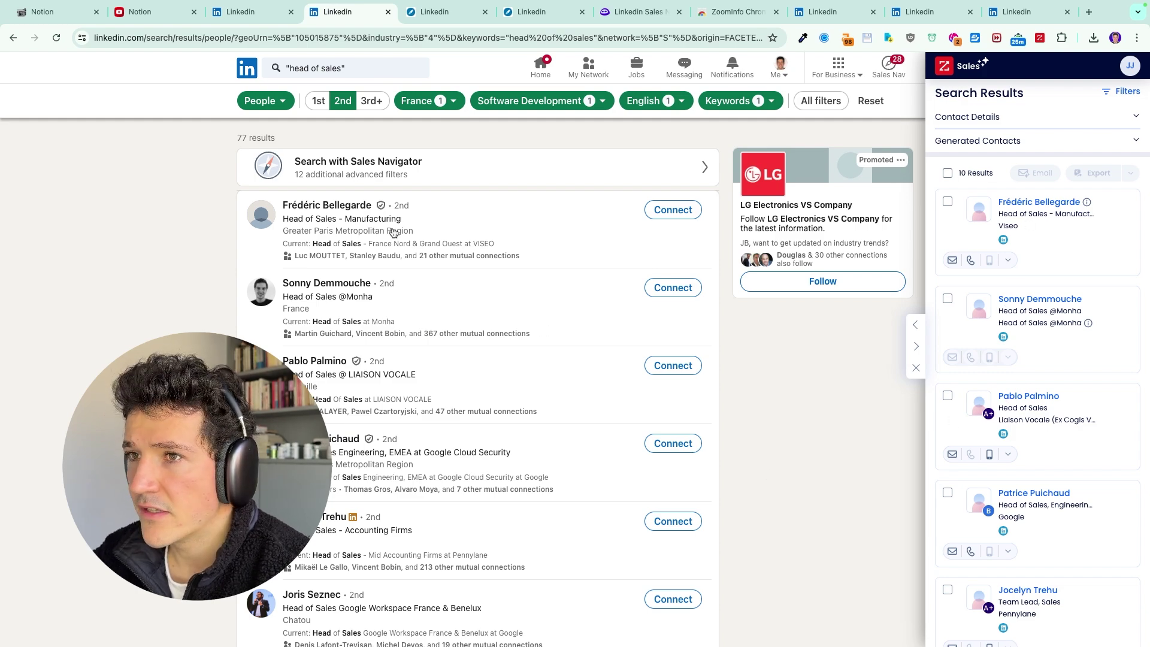
scroll(394, 233, down, 8)
scroll(426, 367, up, 9)
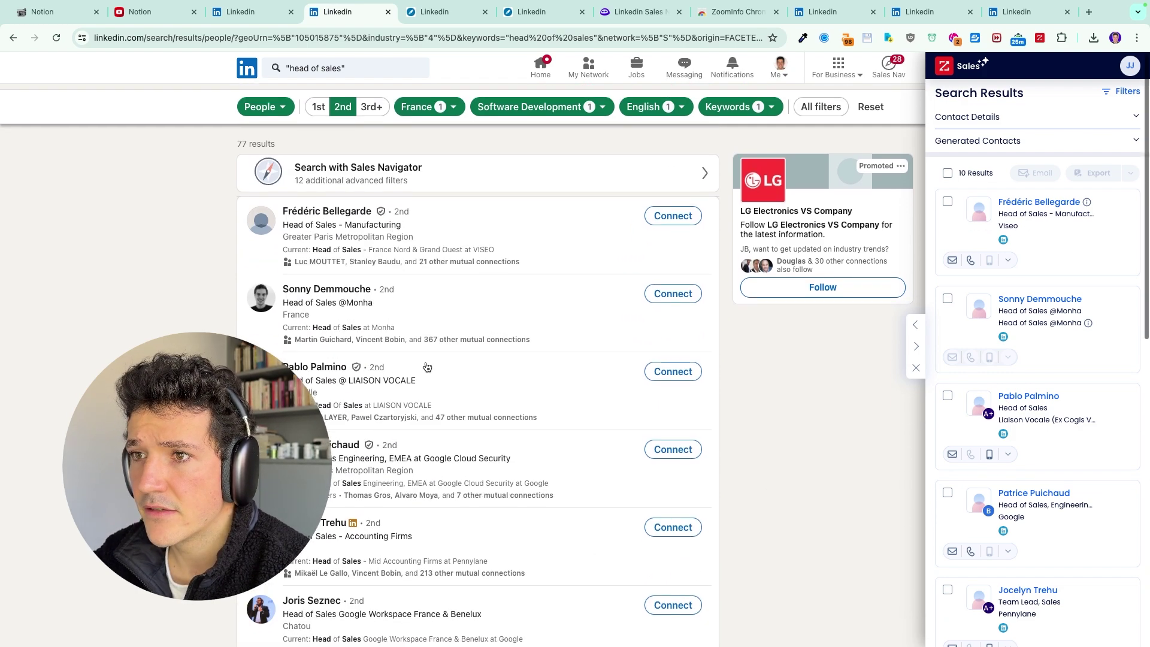
scroll(427, 366, down, 10)
scroll(437, 324, up, 3)
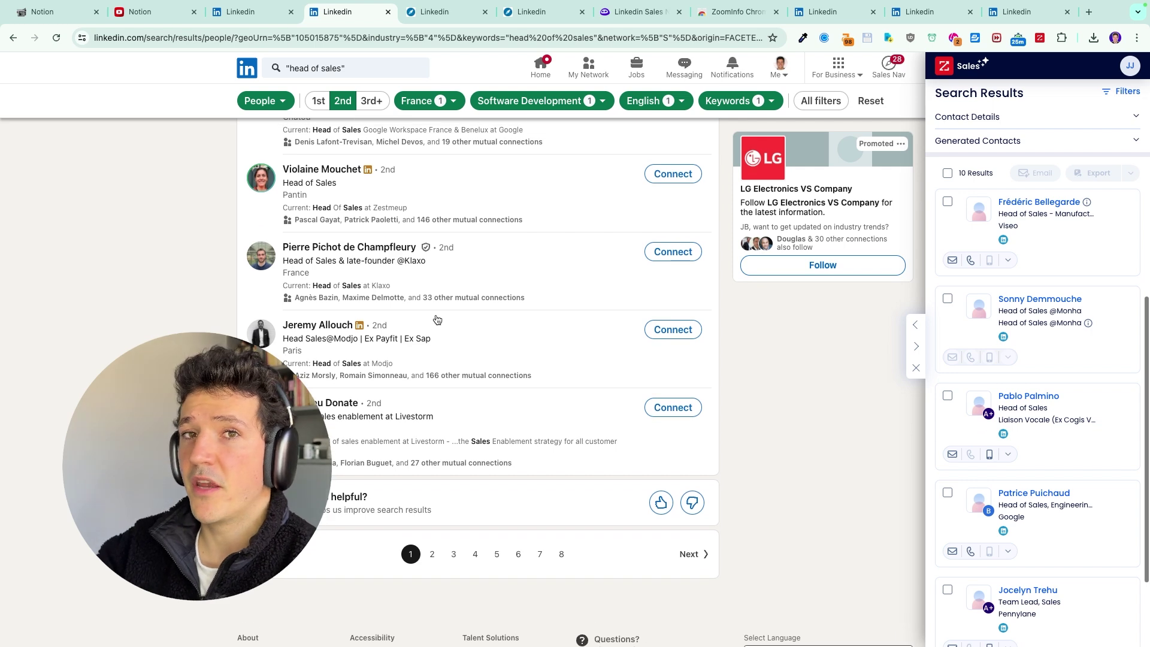
scroll(522, 311, up, 3)
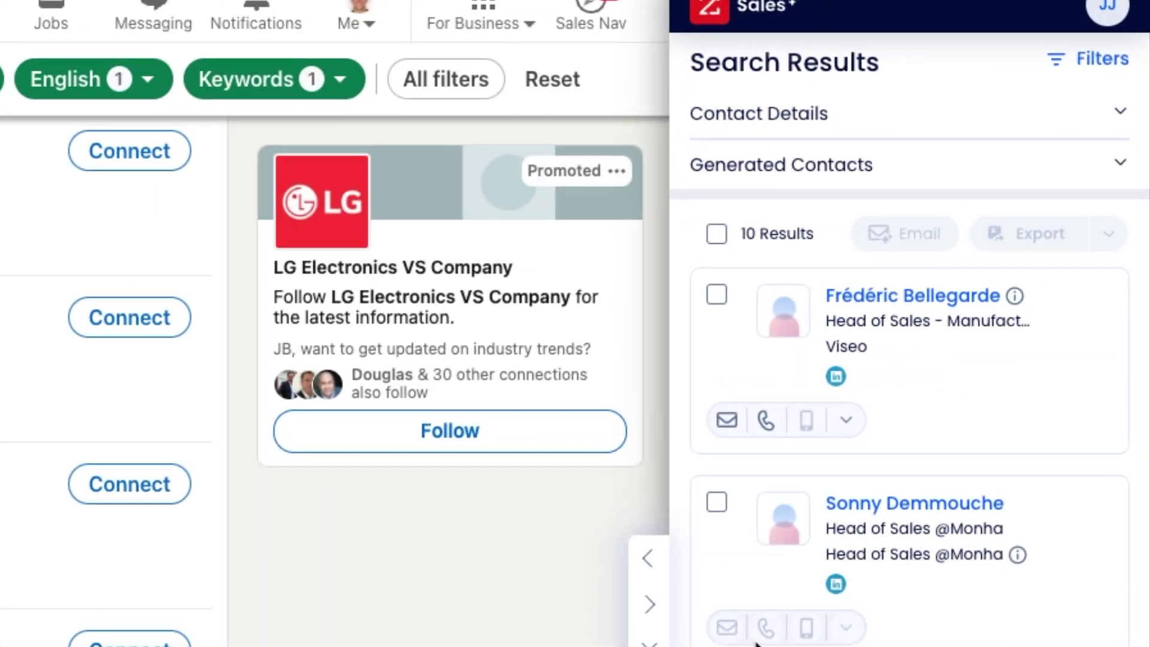
Step: Select all 10 contacts in the results, then deselect them again
scroll(883, 480, down, 1)
click(716, 203)
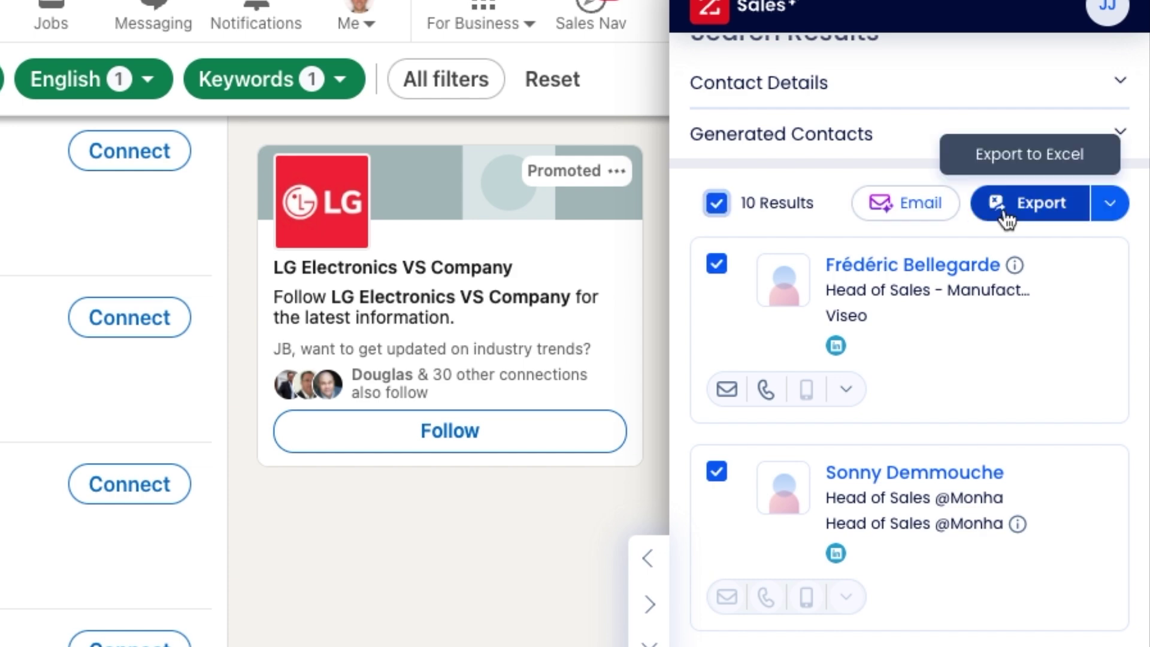
click(720, 201)
drag(1138, 461, 1140, 207)
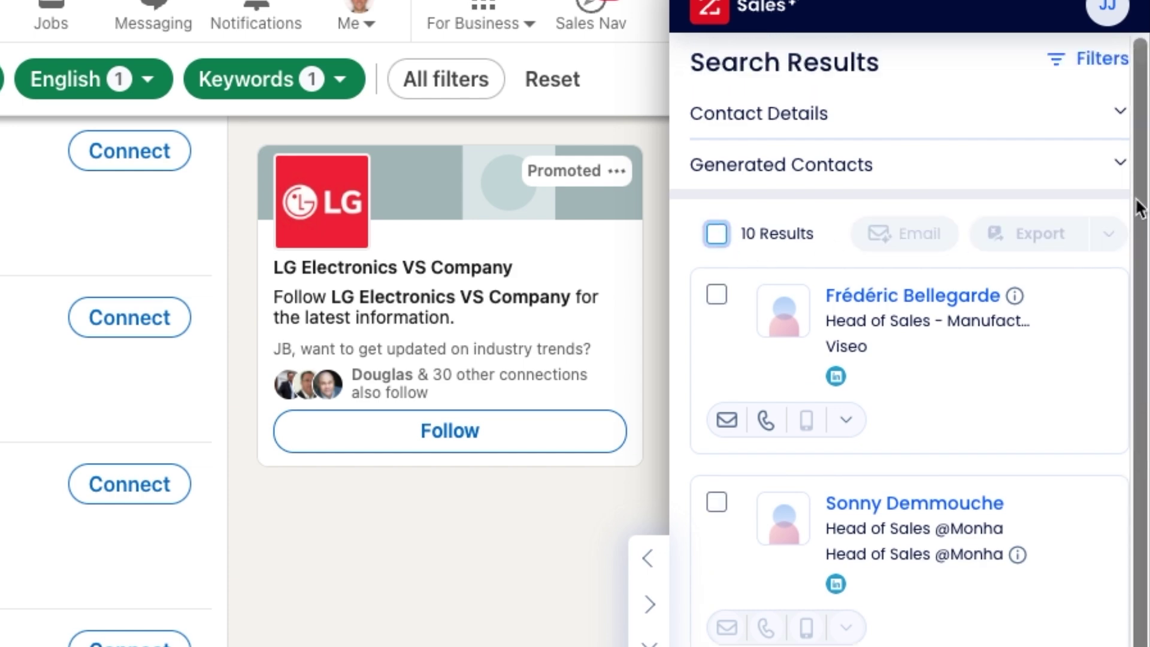
Step: Turn the Any Email and Any Phone contact filters on, then clear both
click(1088, 113)
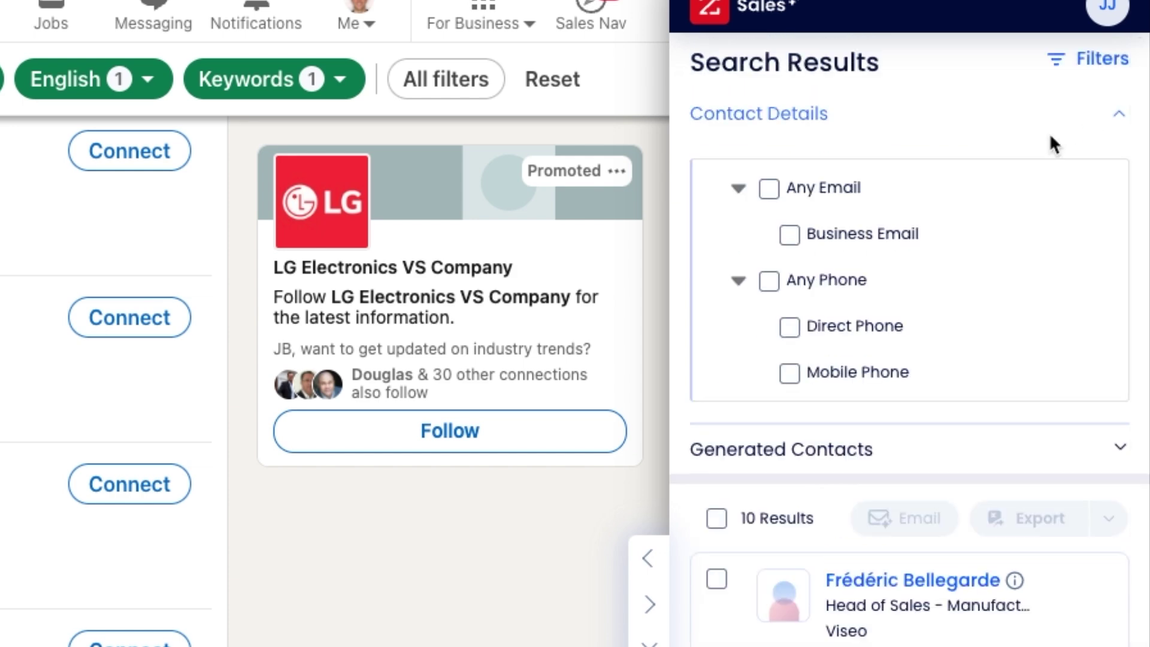
click(768, 190)
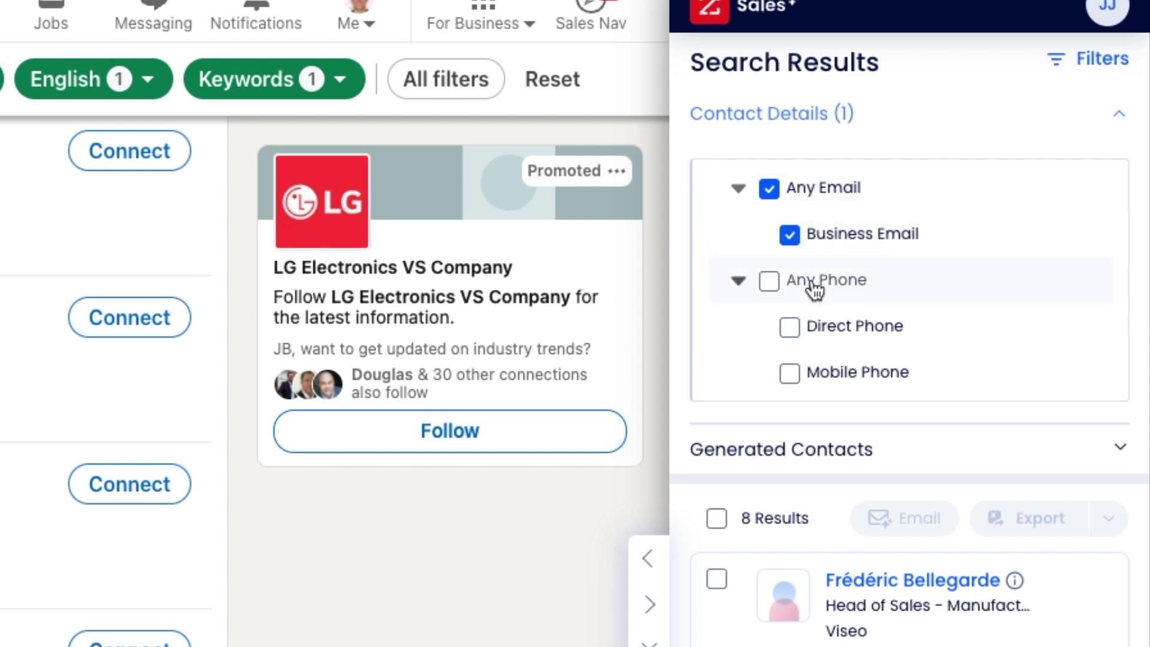
click(770, 282)
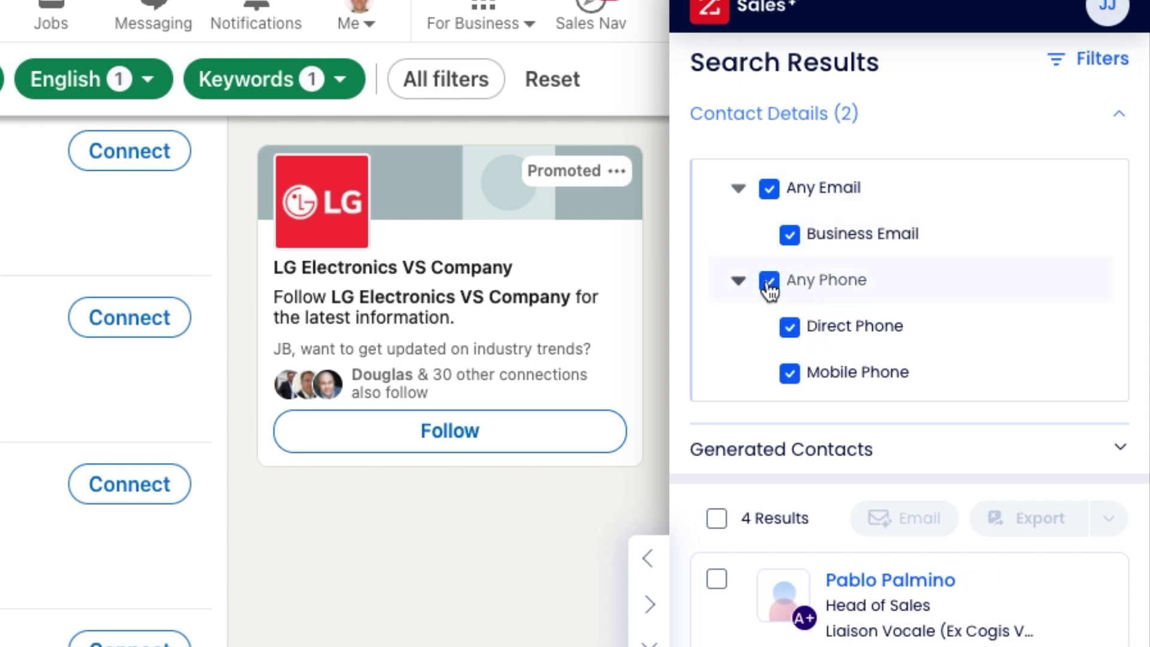
click(770, 281)
click(770, 190)
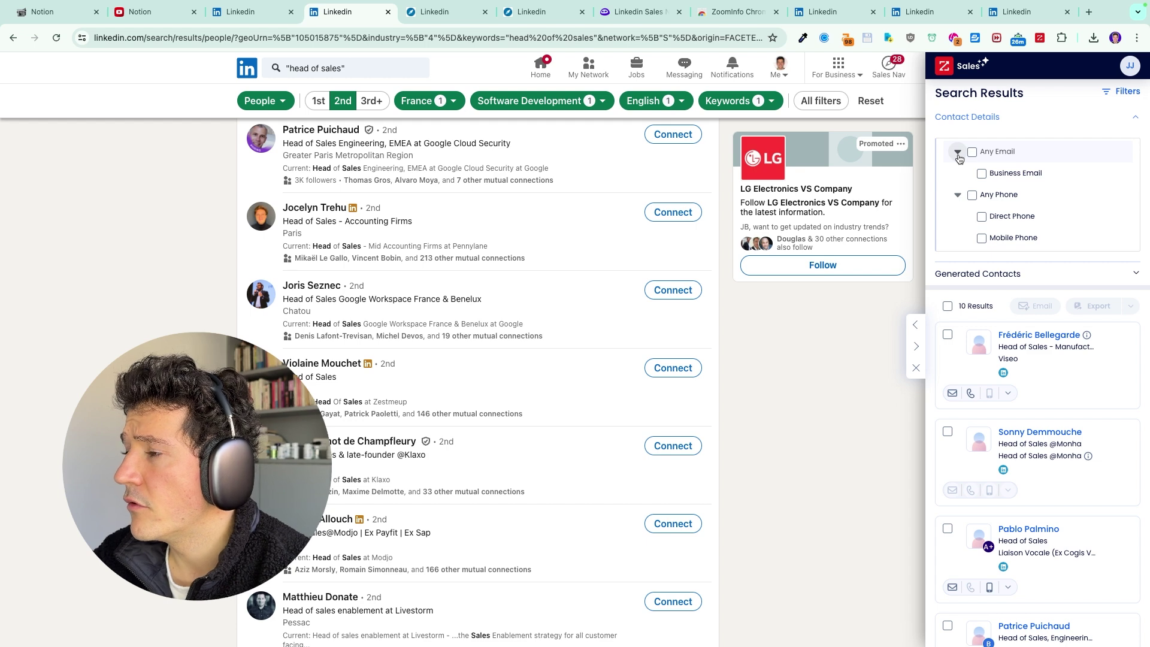
Step: Collapse the email and phone filter groups and load the next page of LinkedIn results
click(958, 154)
click(958, 175)
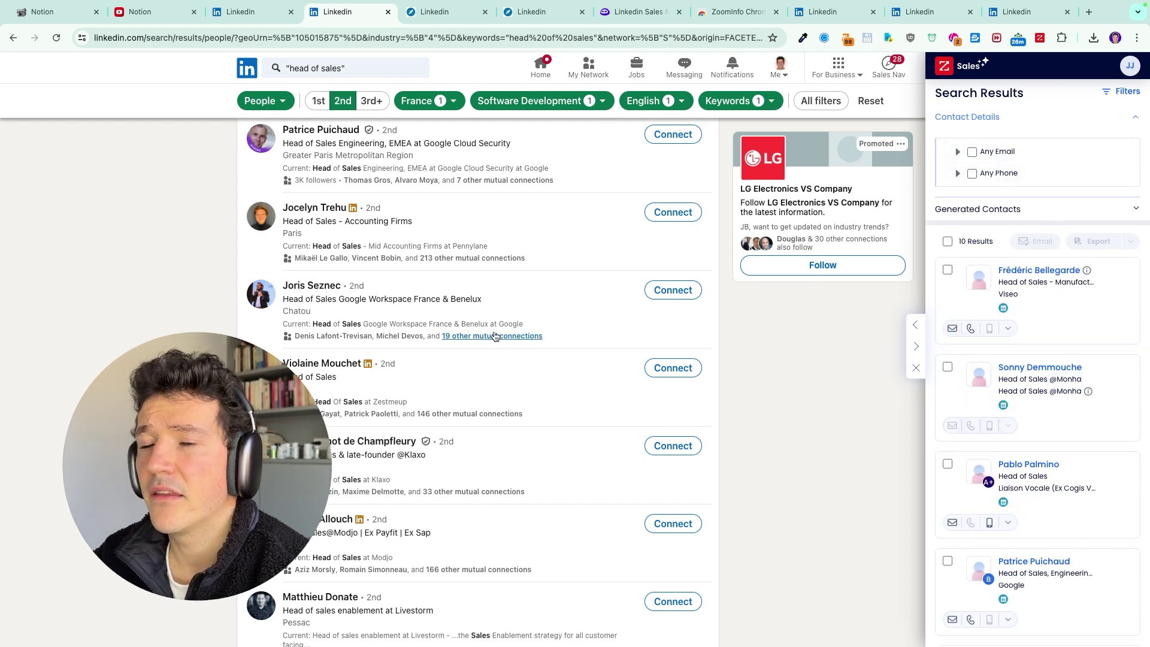
scroll(495, 336, up, 5)
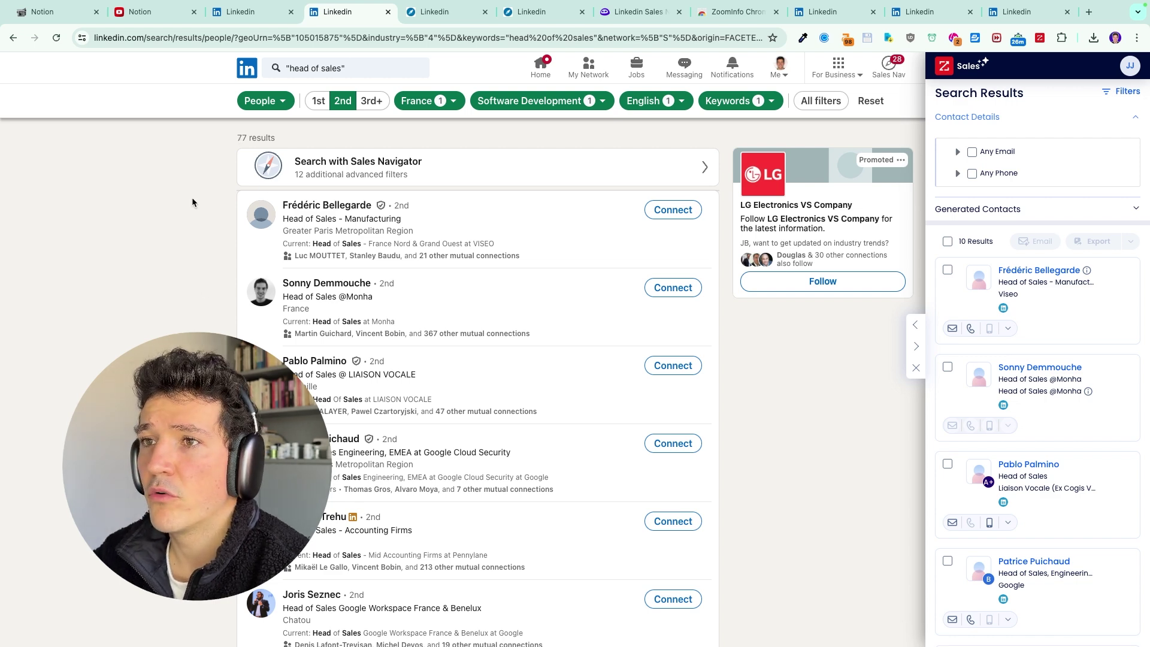
scroll(192, 201, down, 10)
click(435, 420)
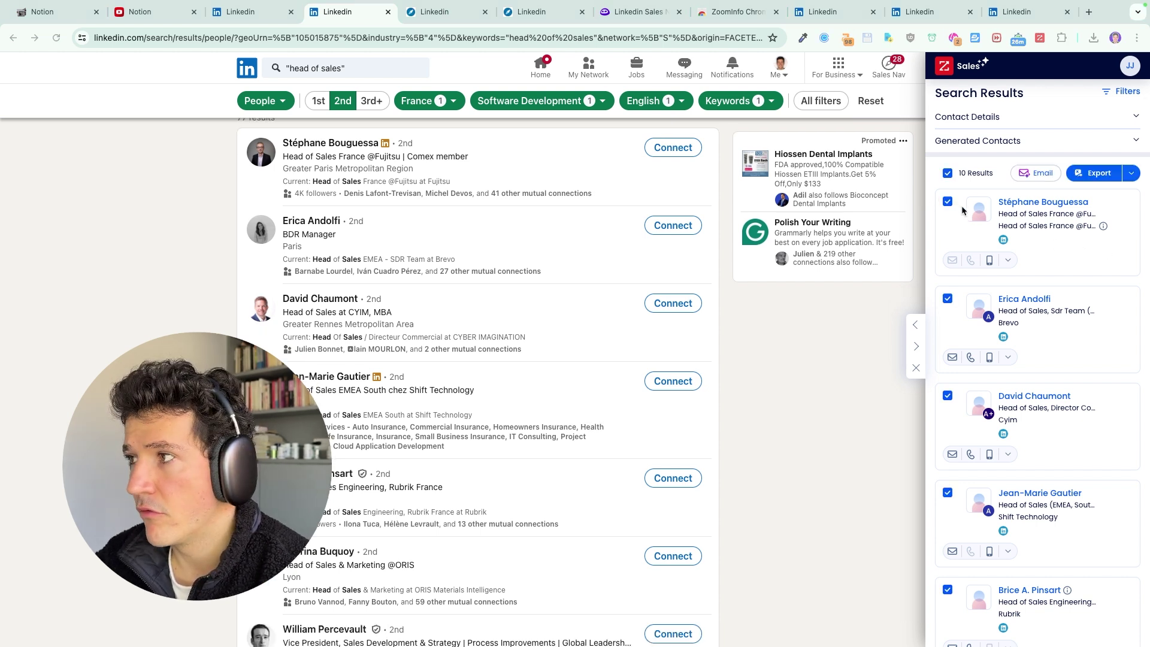
Step: Expand the Export dropdown to see the Hubspot, Advertising and Email destinations
click(1132, 176)
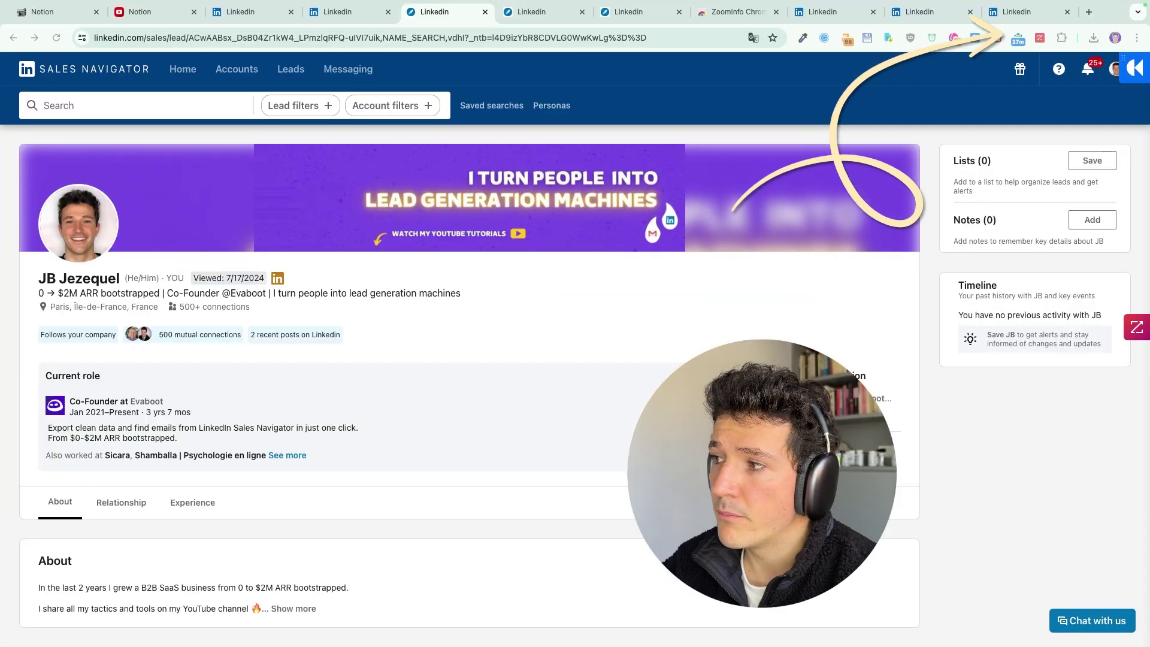
Step: View ZoomInfo data for the lead, the Evaboot company page and the 25-result lead search
click(1137, 327)
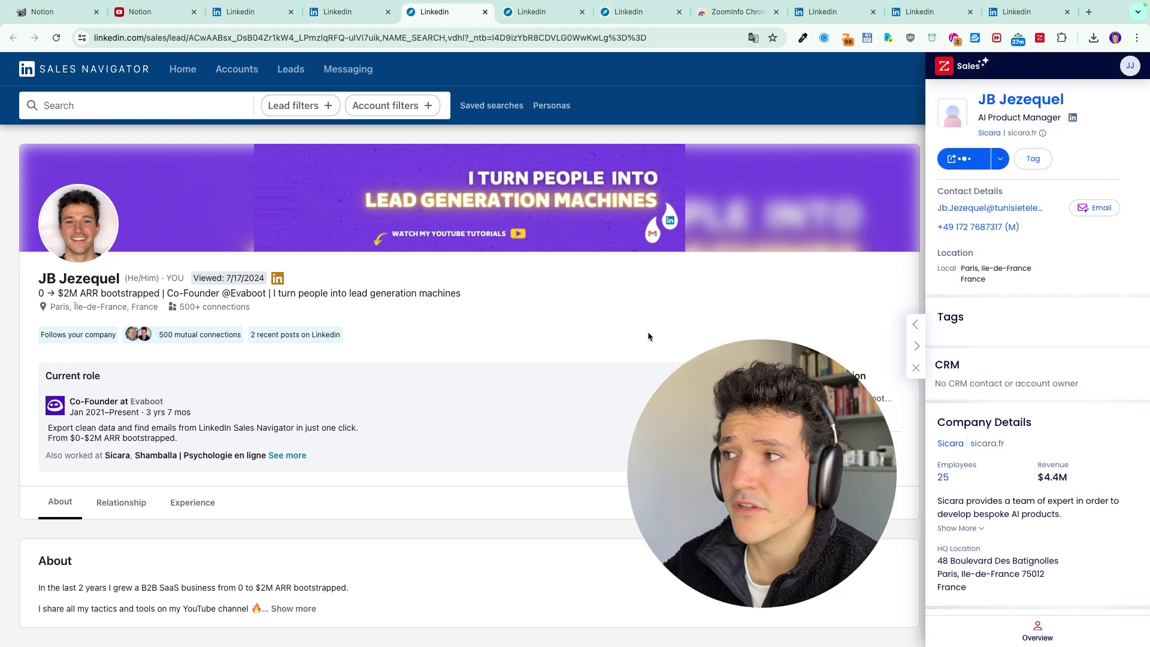
click(534, 12)
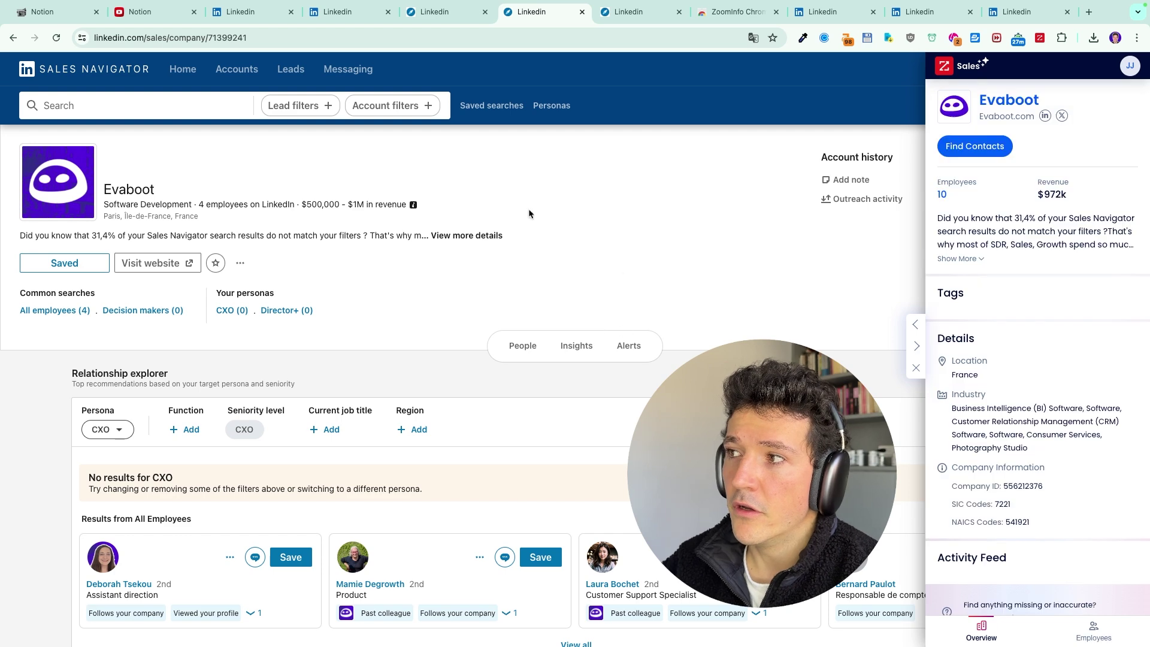
click(629, 12)
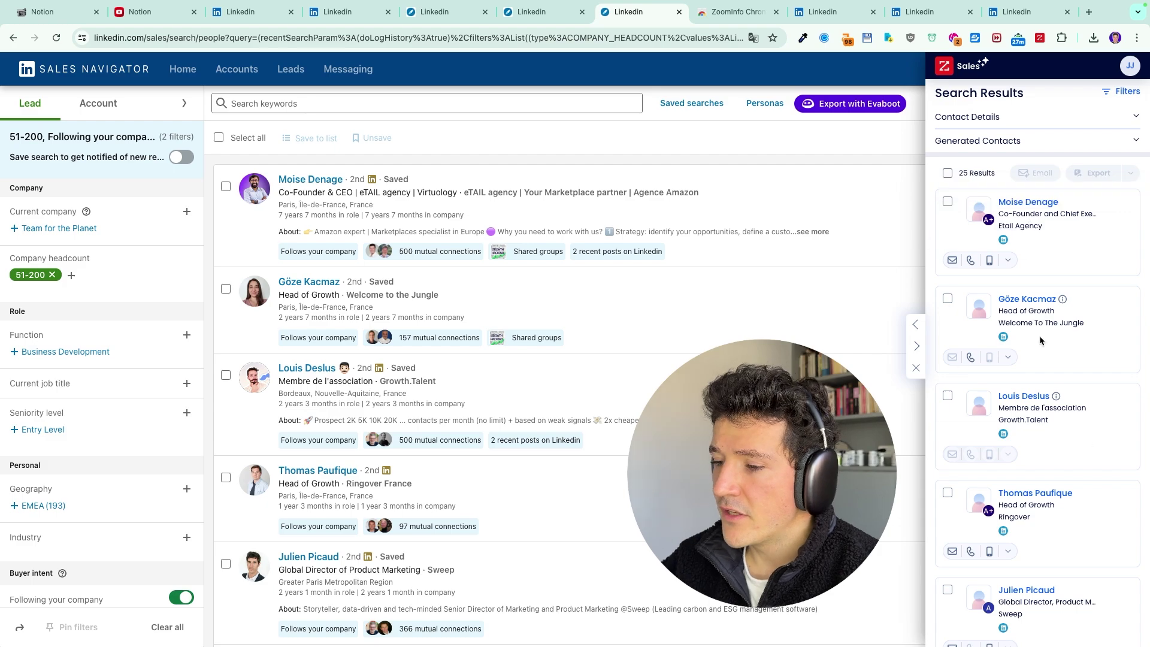
scroll(649, 308, down, 15)
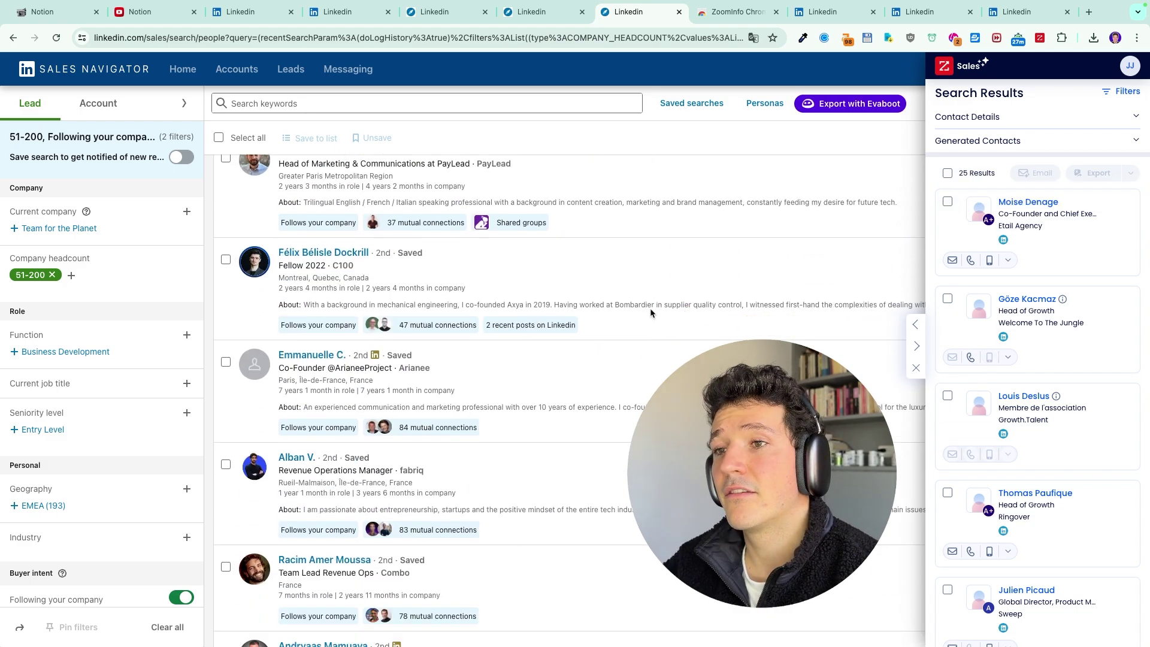
scroll(649, 308, up, 15)
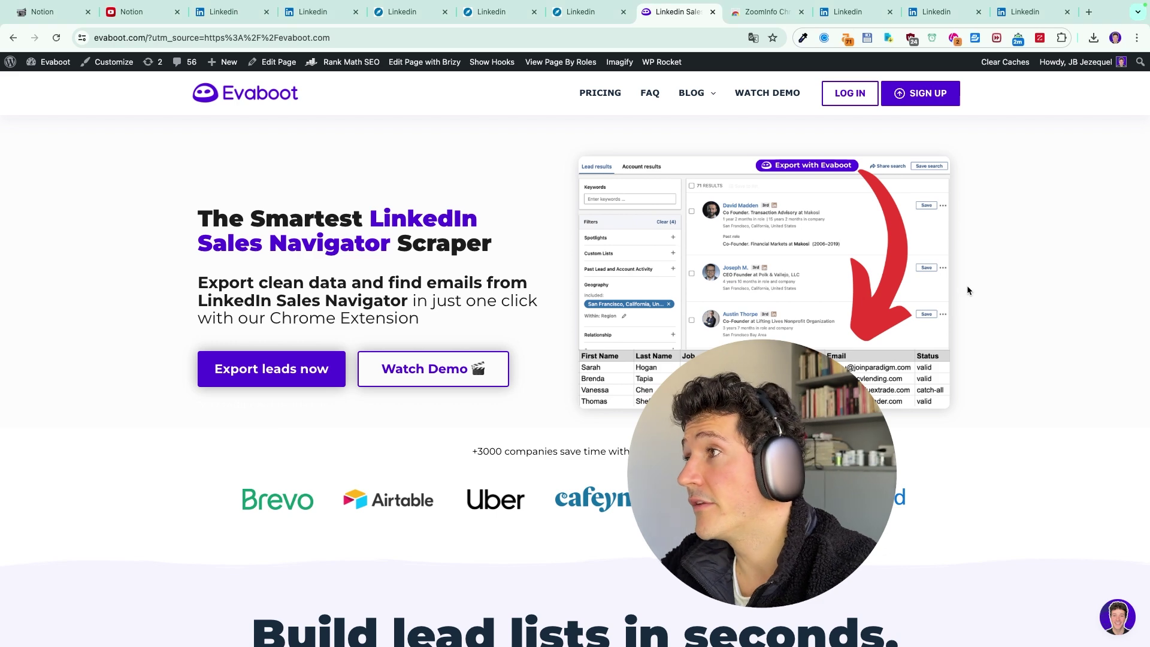
Step: Show ZoomInfo's company details for the Evaboot website
mouse_move(1033, 57)
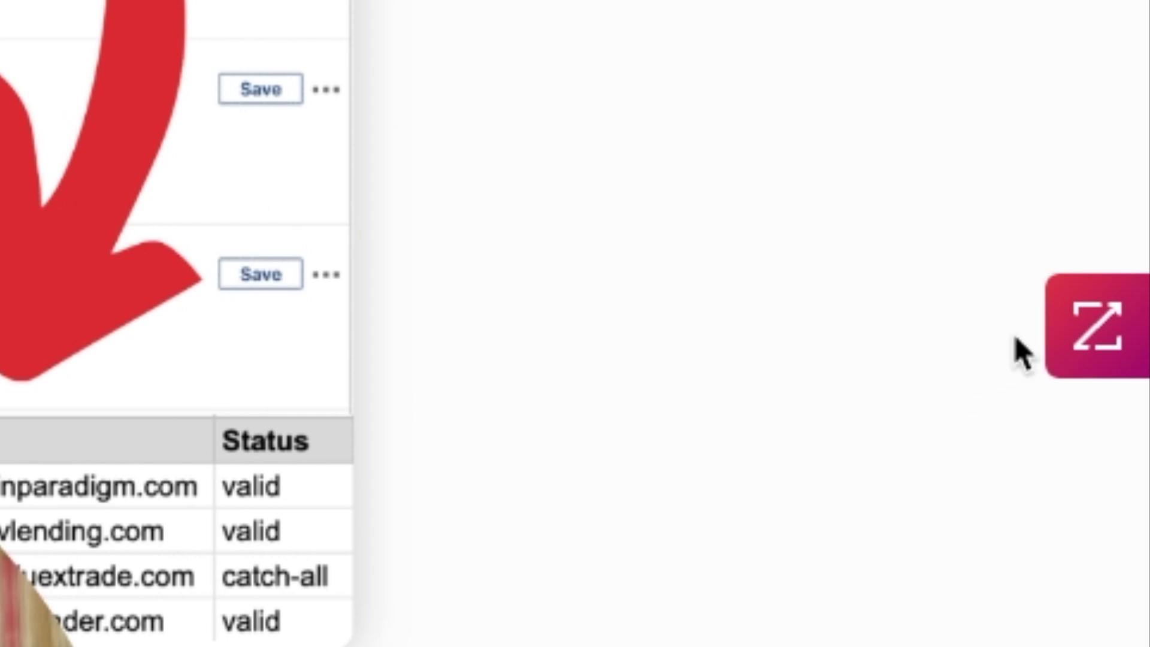
click(1079, 358)
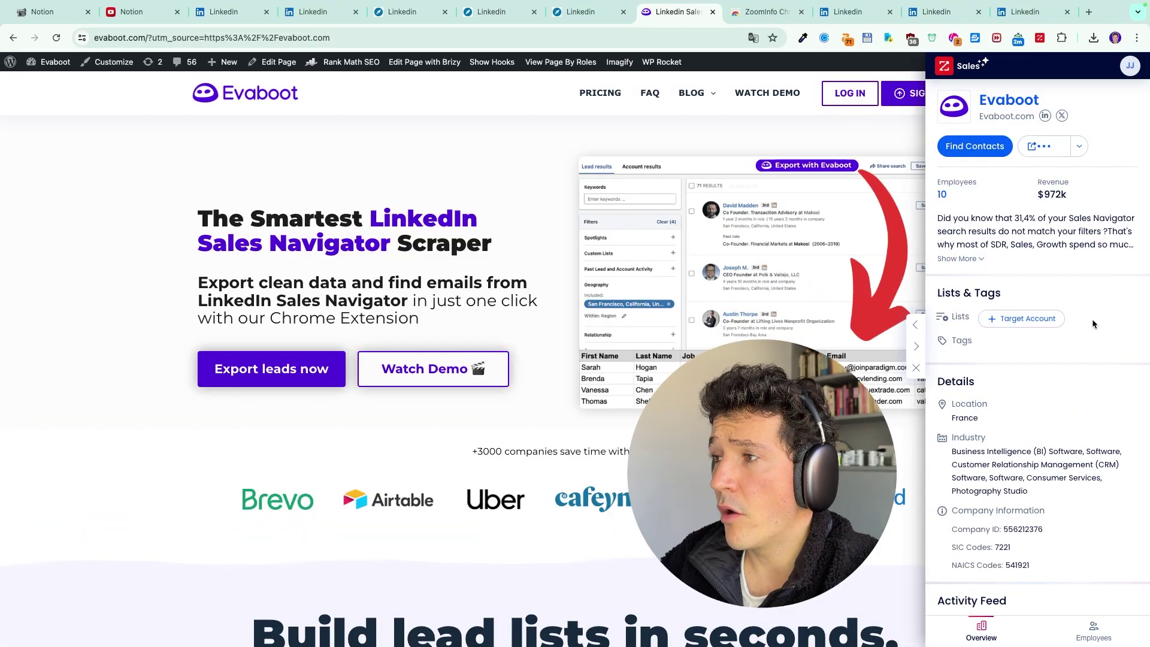
scroll(1023, 325, down, 1)
scroll(1029, 239, up, 1)
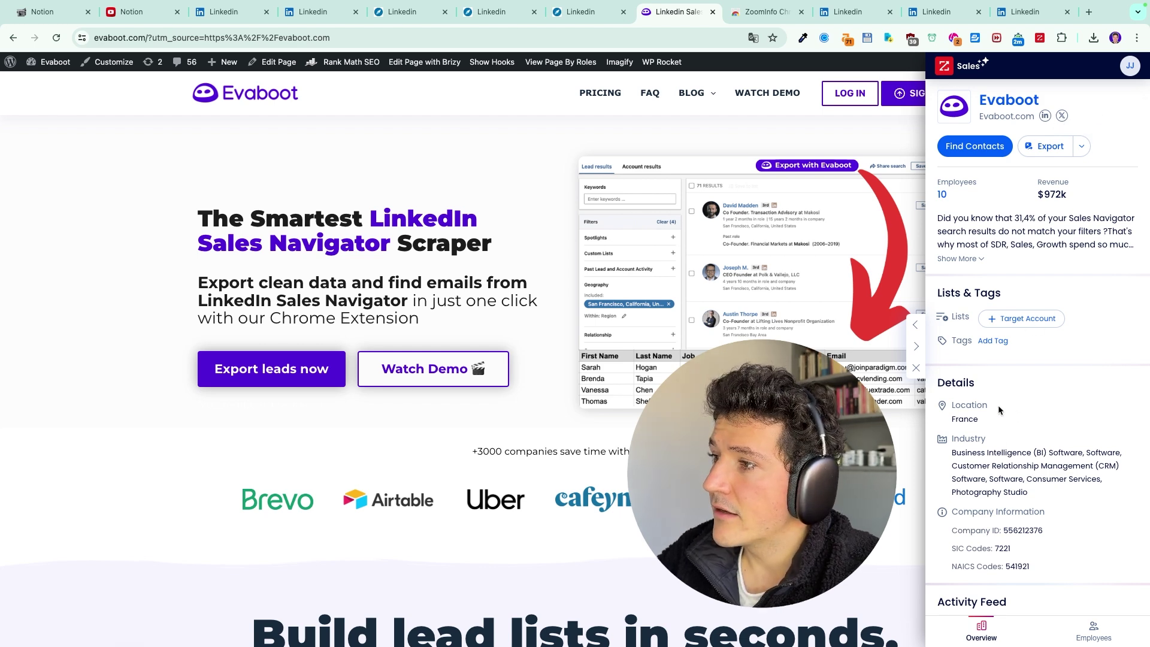
Step: List Evaboot's five employees without the C-Level filter, then reopen the company overview
click(978, 150)
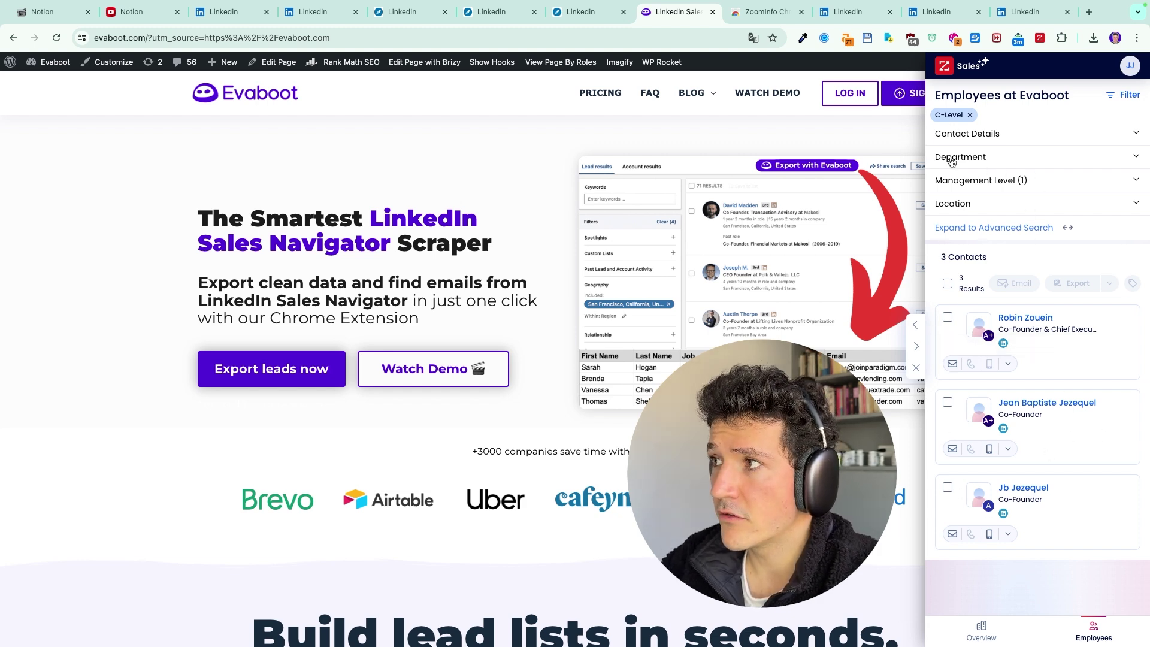
click(970, 115)
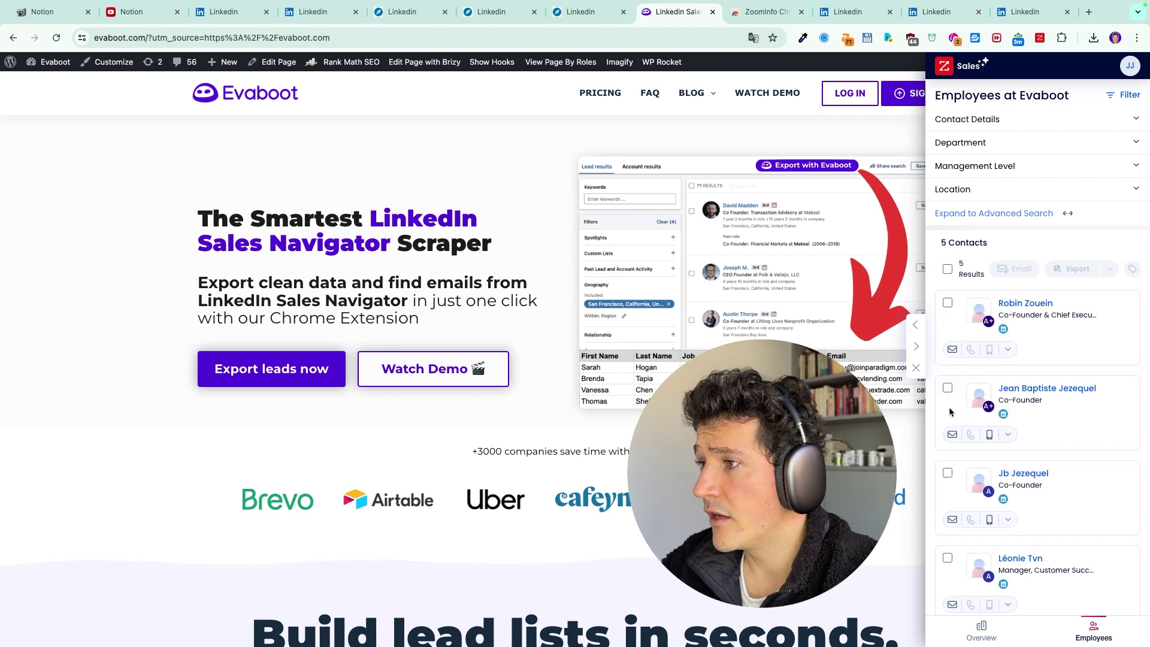
click(917, 368)
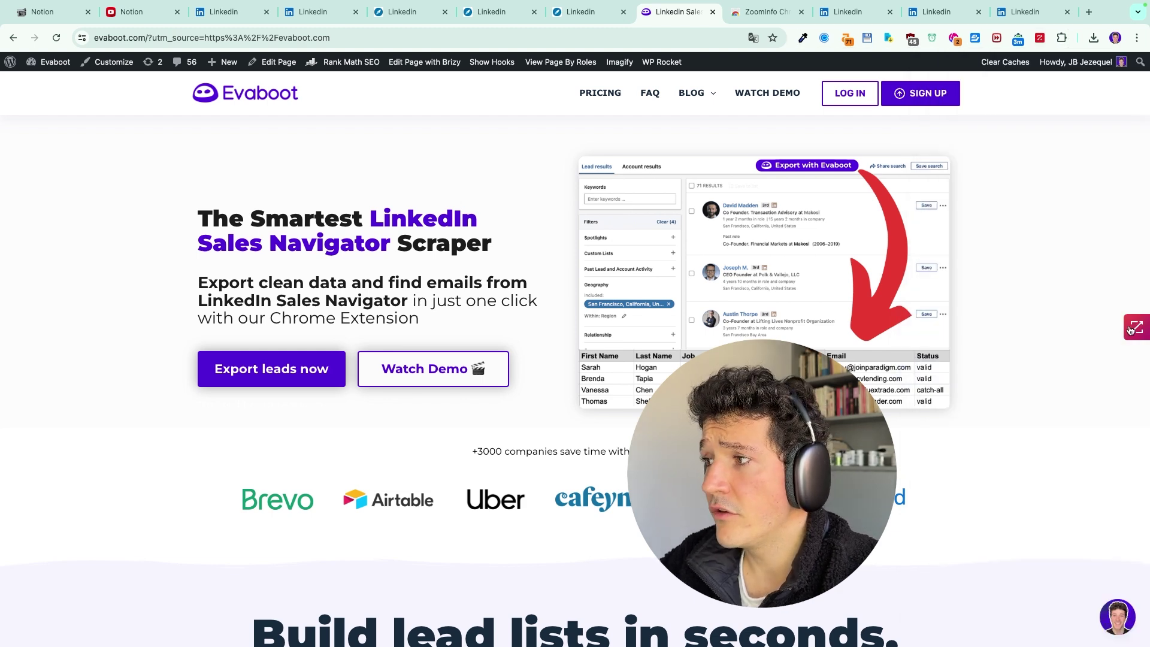
click(1132, 328)
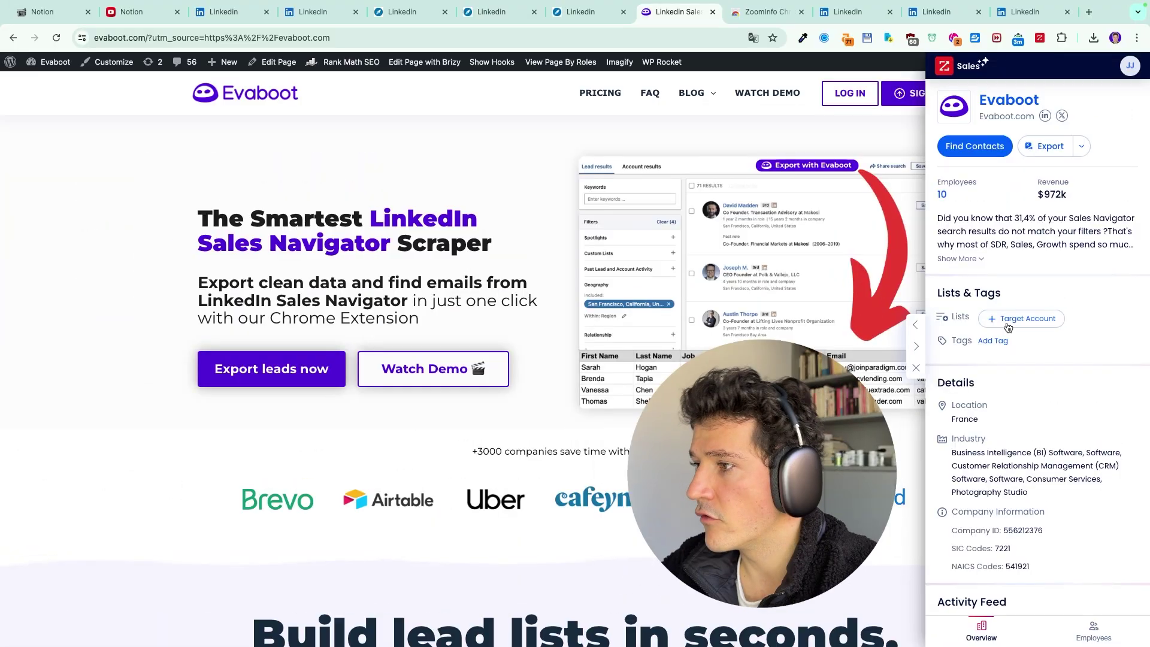
scroll(942, 216, down, 2)
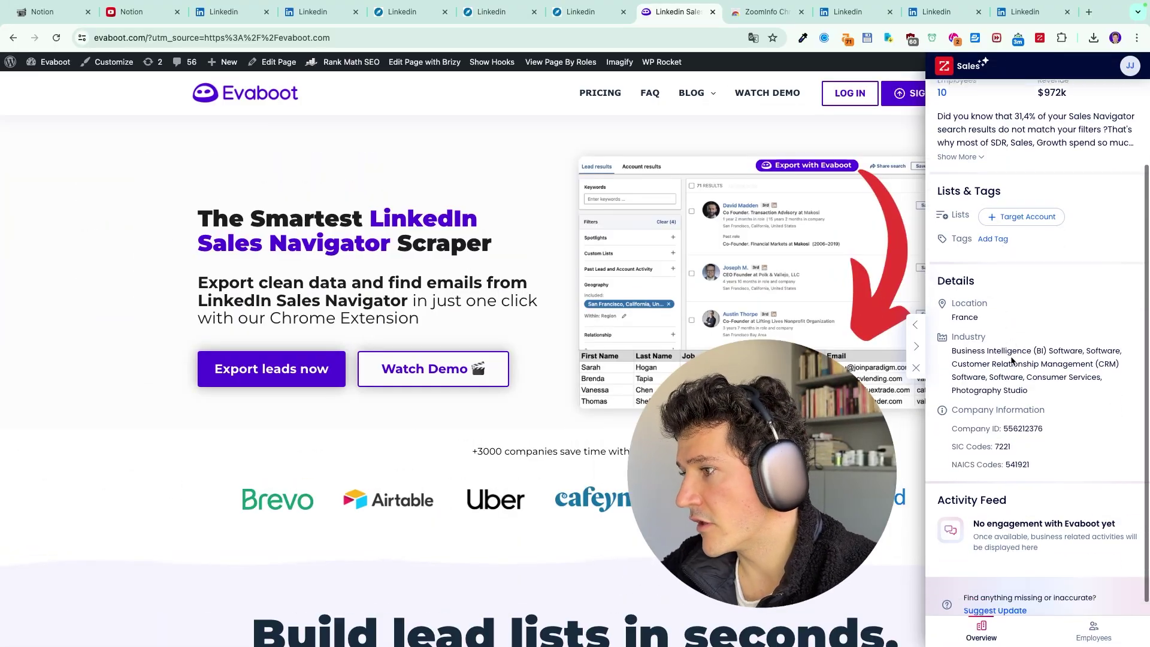
scroll(1044, 429, up, 1)
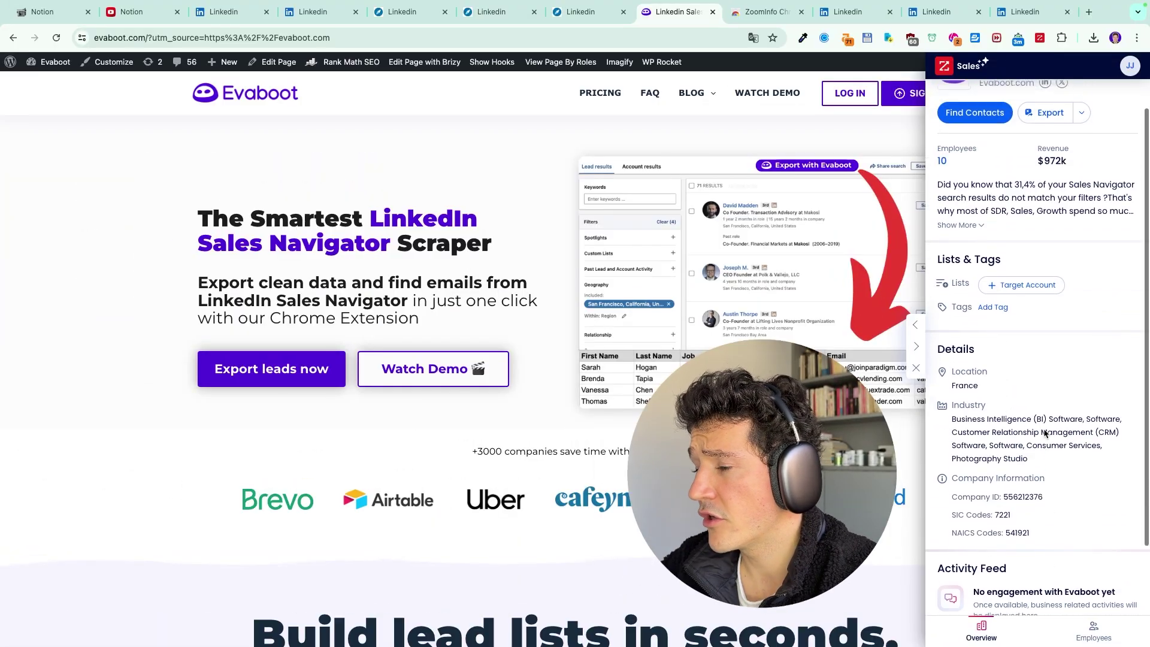
scroll(1044, 429, up, 1)
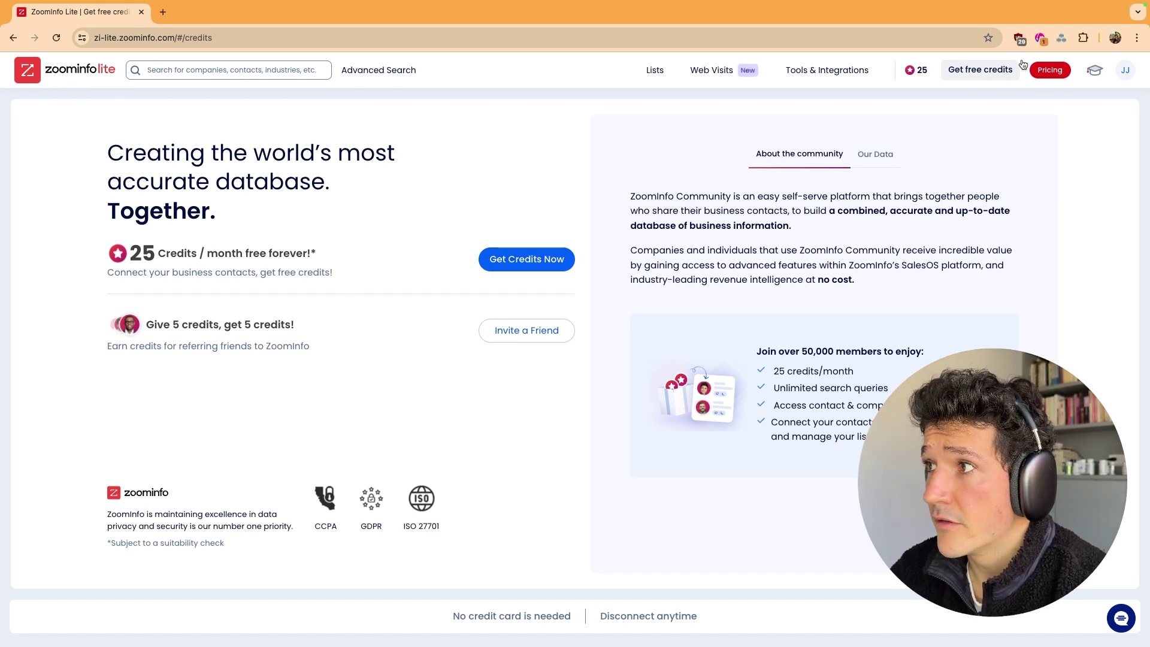
Step: Compare the Free plan's 10 monthly credits with the paid tiers, then return to free credits
click(1050, 70)
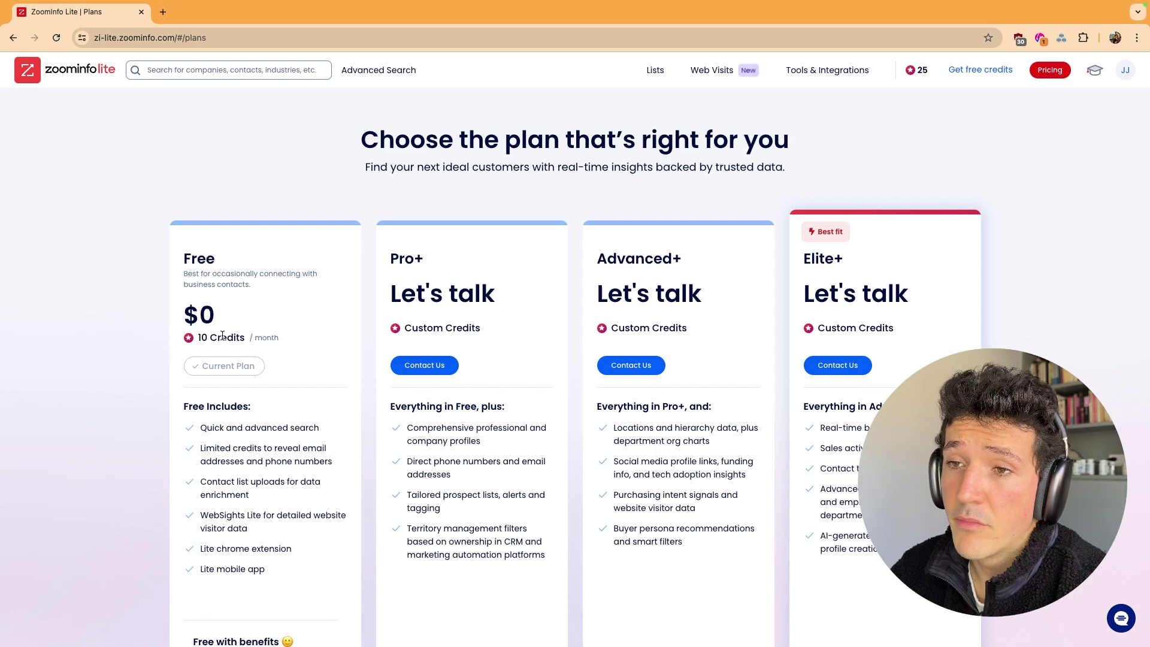
scroll(222, 335, up, 5)
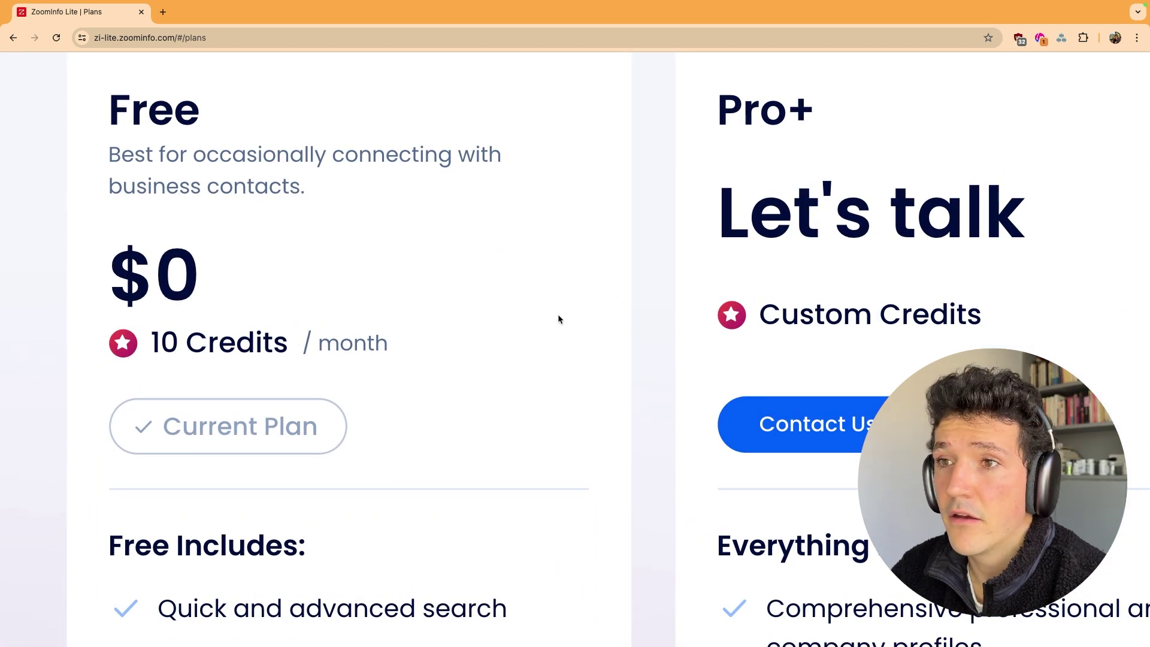
scroll(709, 282, down, 2)
scroll(856, 239, down, 3)
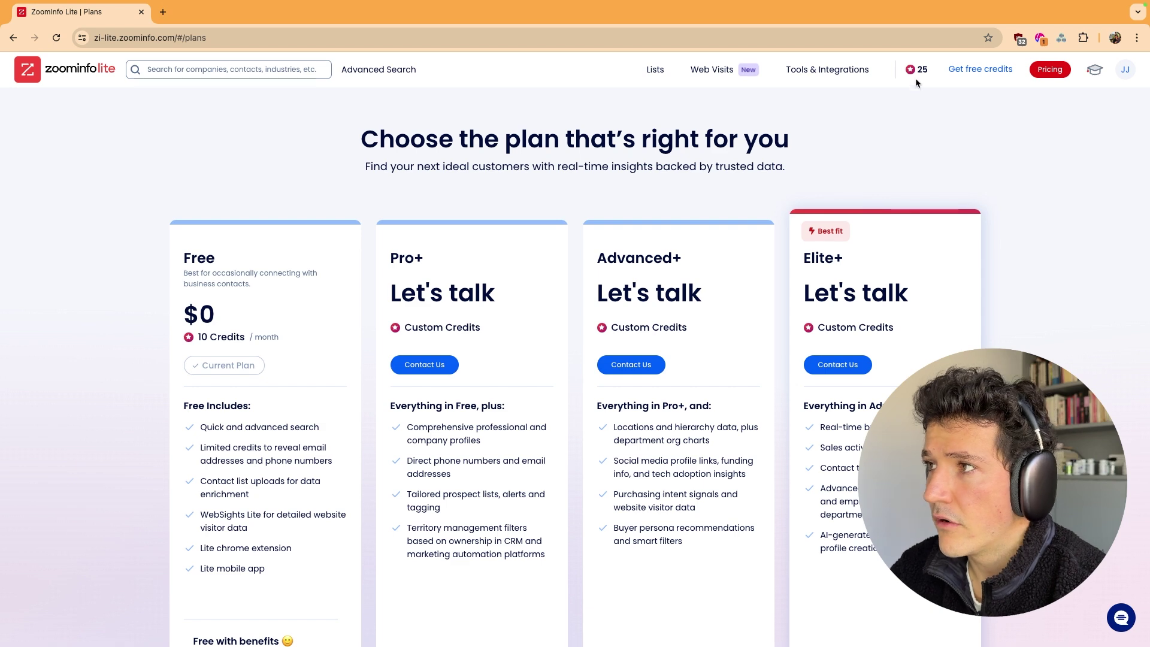
click(973, 70)
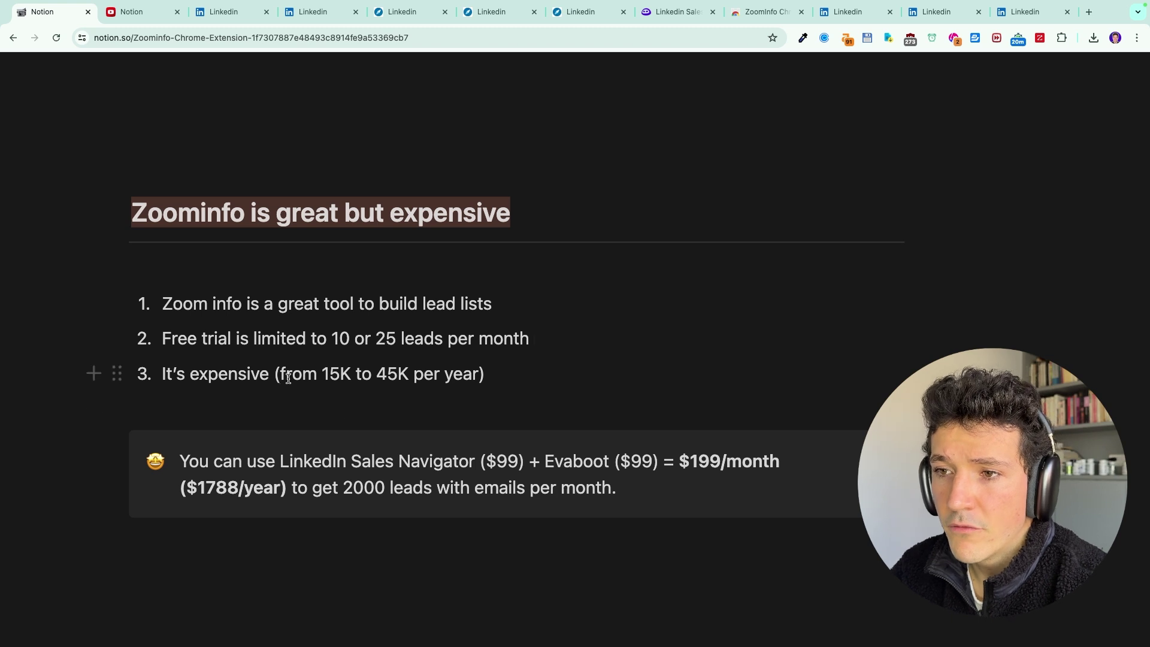
drag(274, 374, 648, 381)
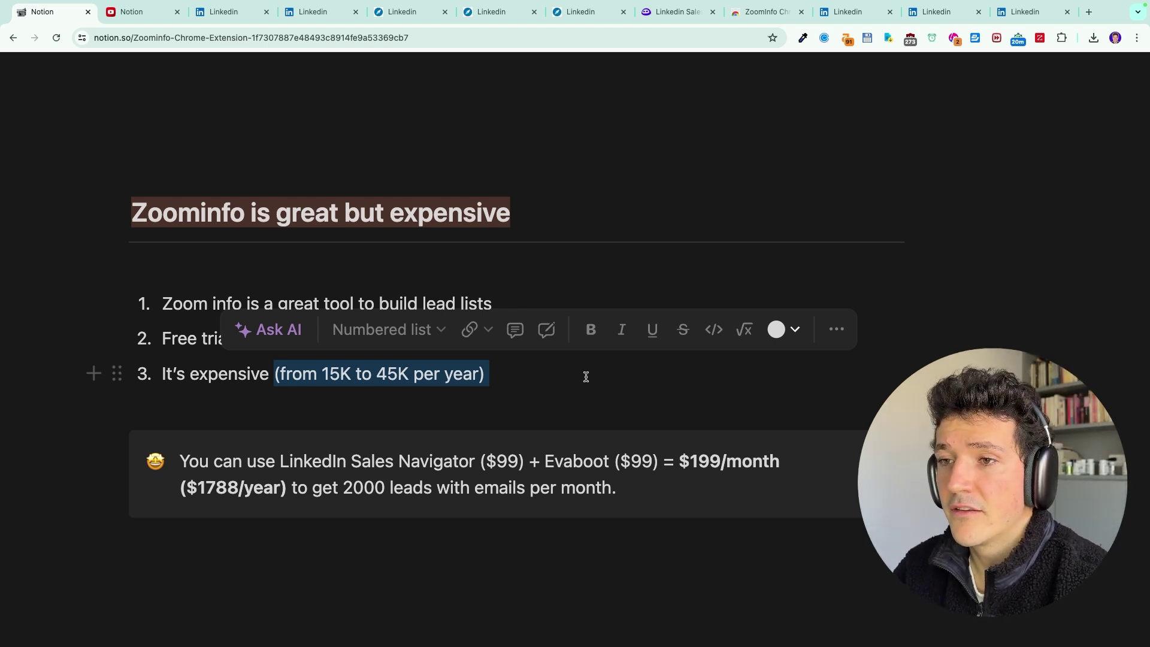
click(565, 373)
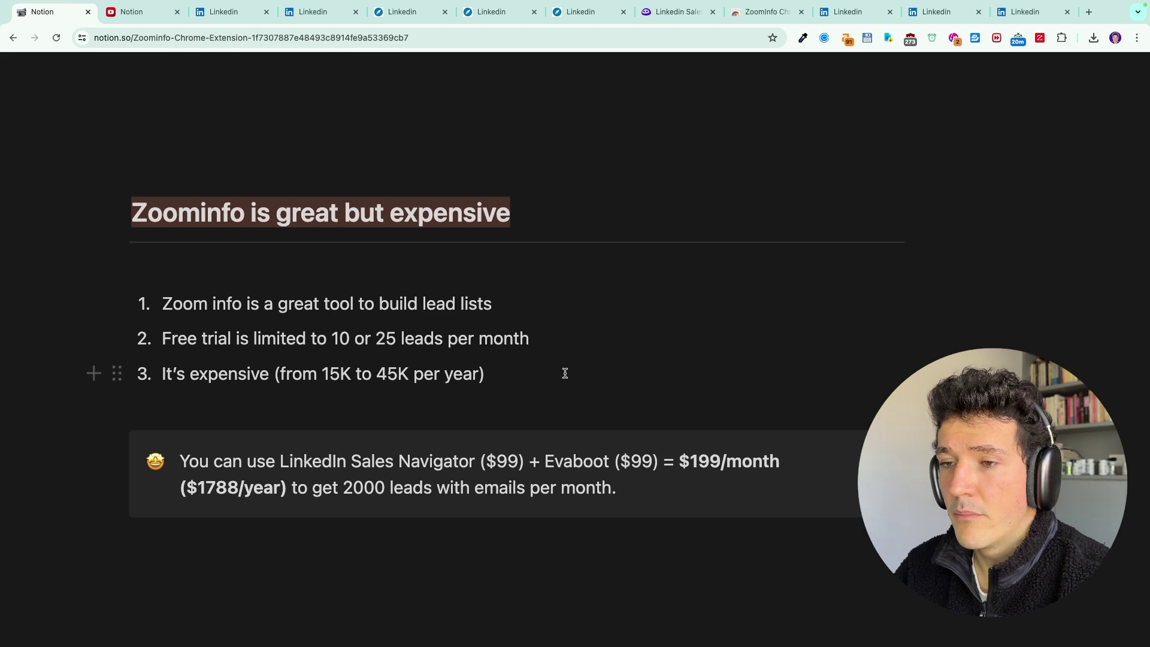